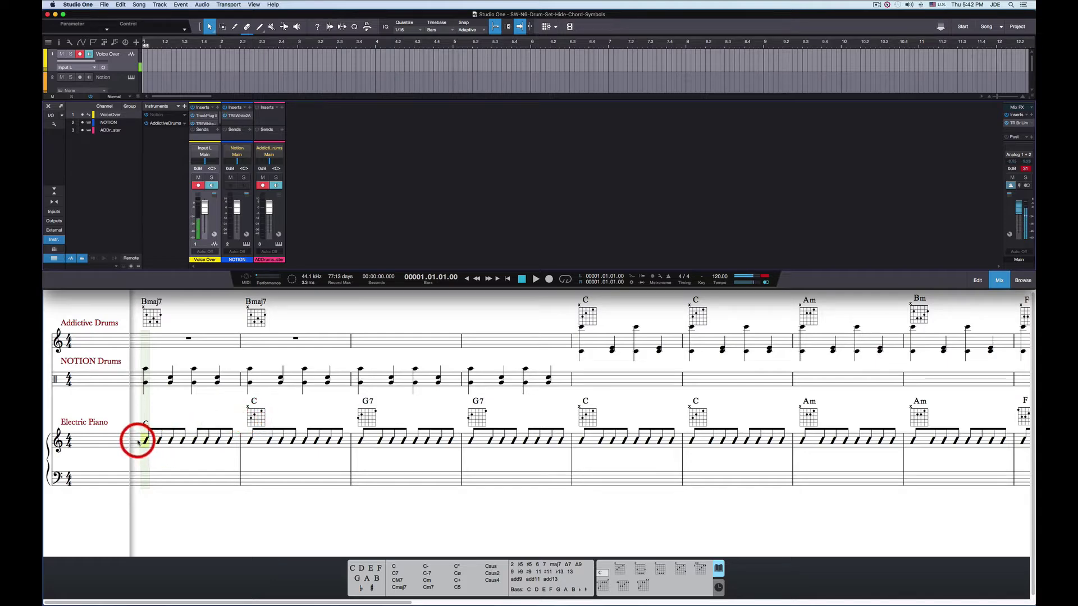
Select the entire Electric Piano part in the Notion score and narrow the selection to its chord symbols.
left_click(141, 442)
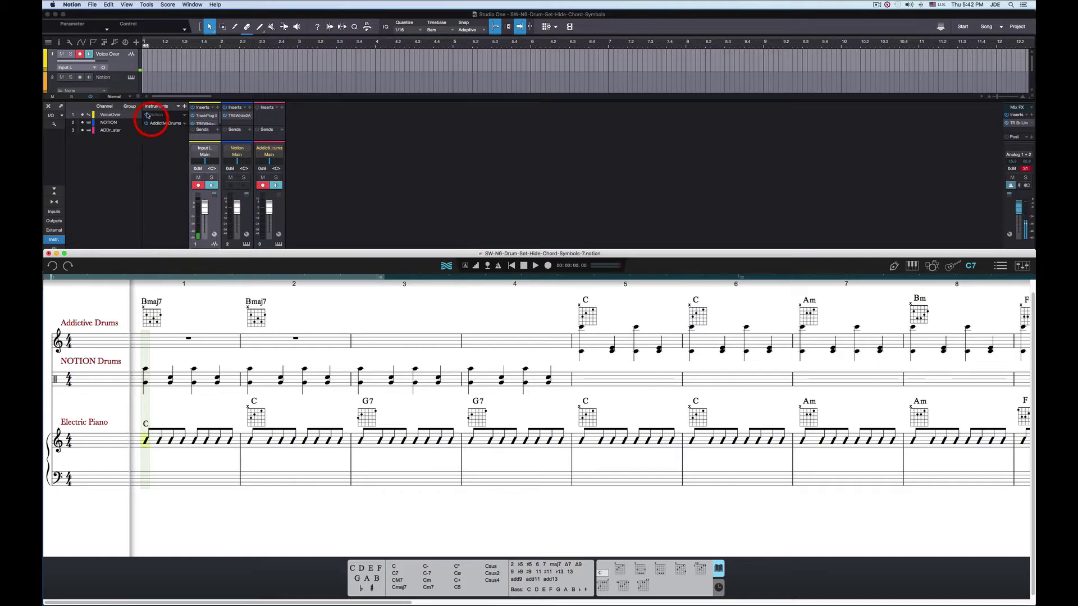
left_click(108, 6)
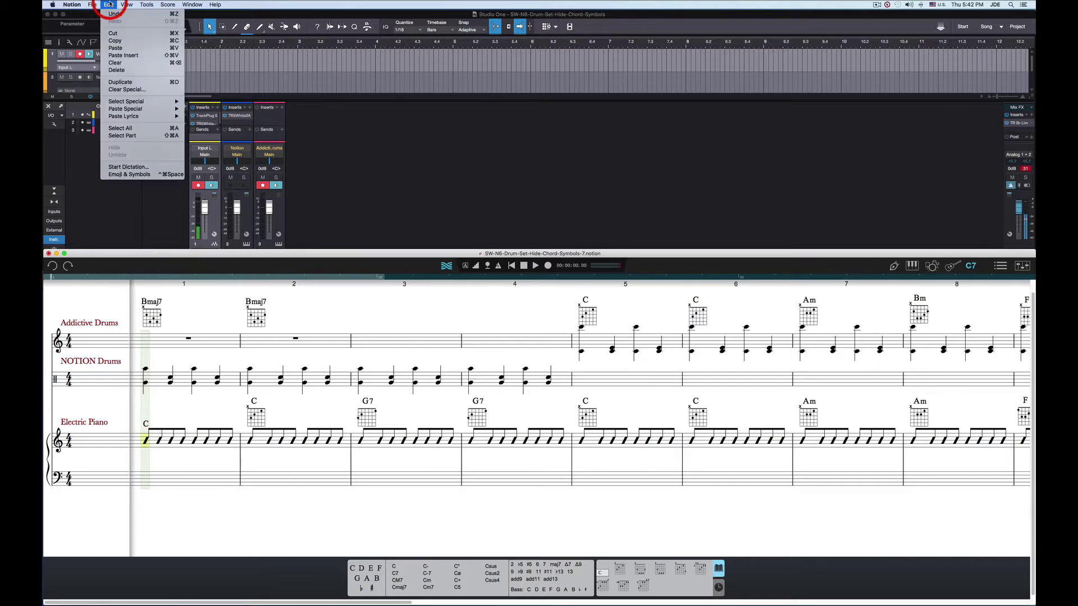
left_click(124, 136)
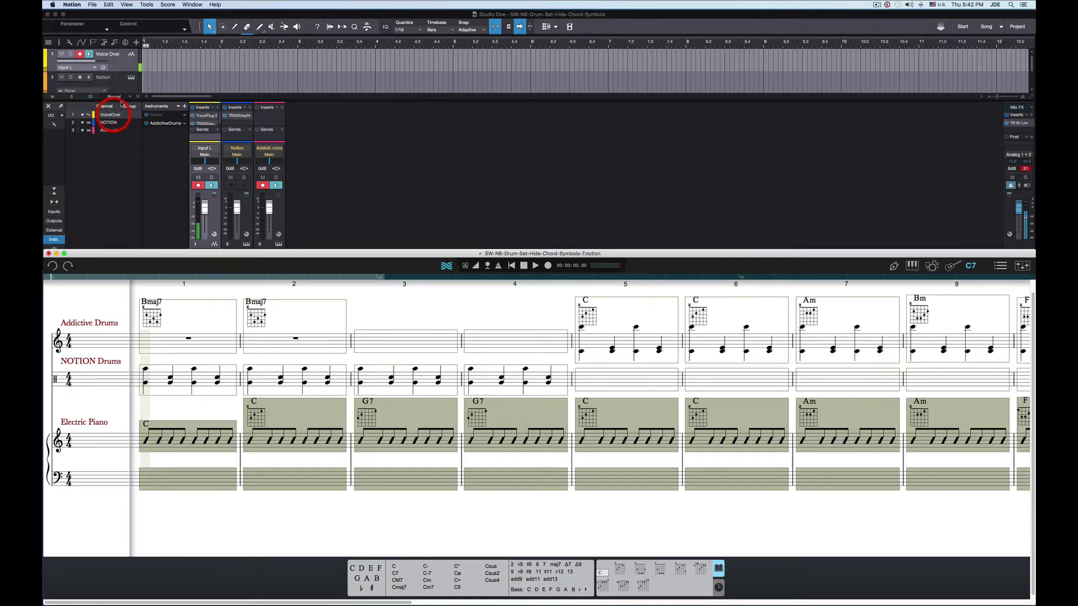
left_click(110, 5)
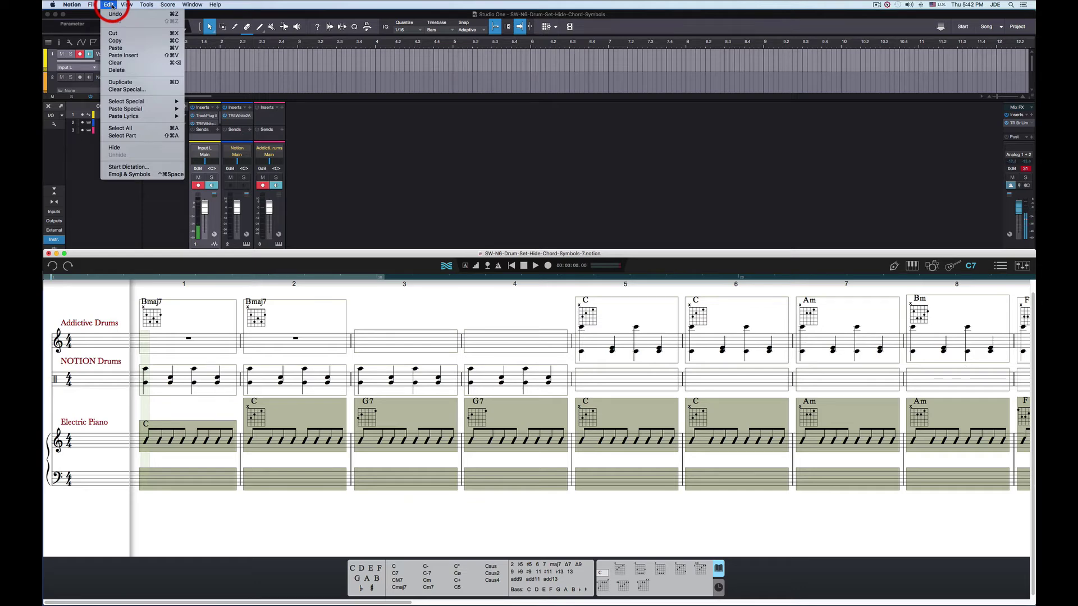
mouse_move(120, 102)
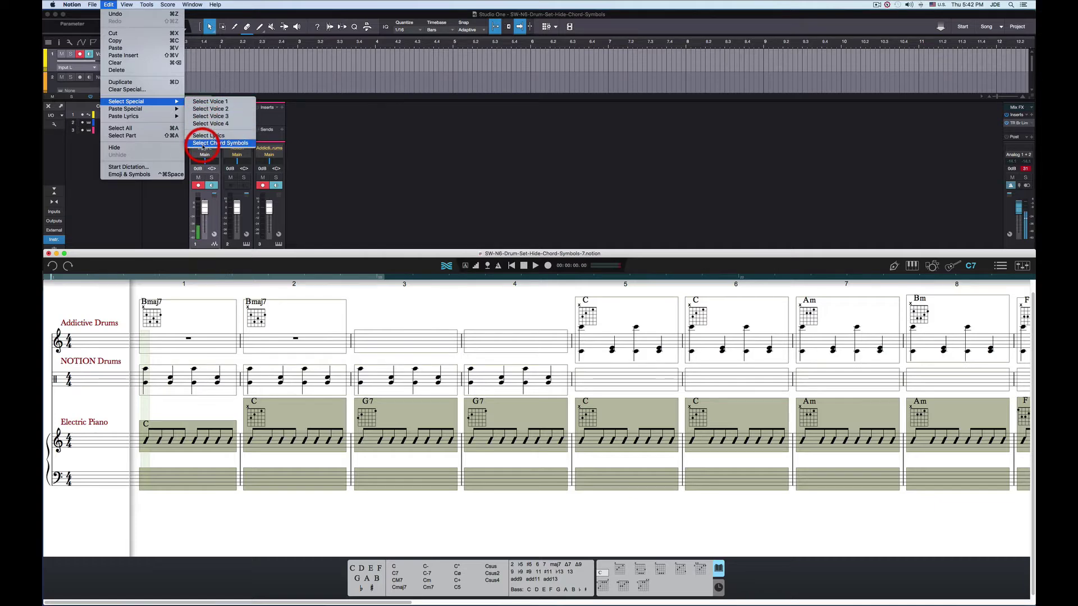
left_click(203, 143)
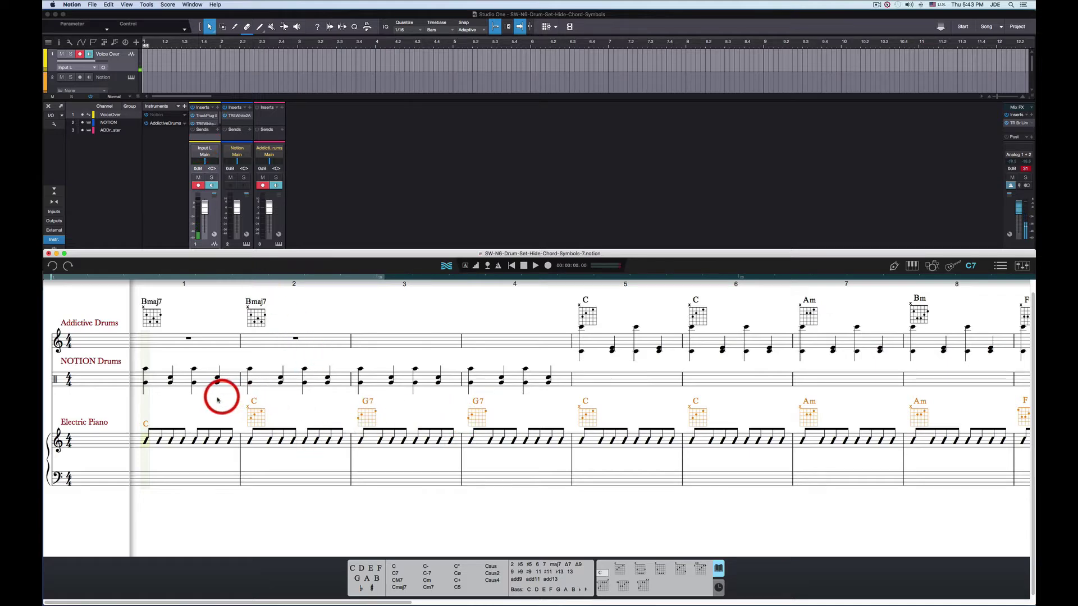
Turn off the display of hidden items in the score.
left_click(112, 4)
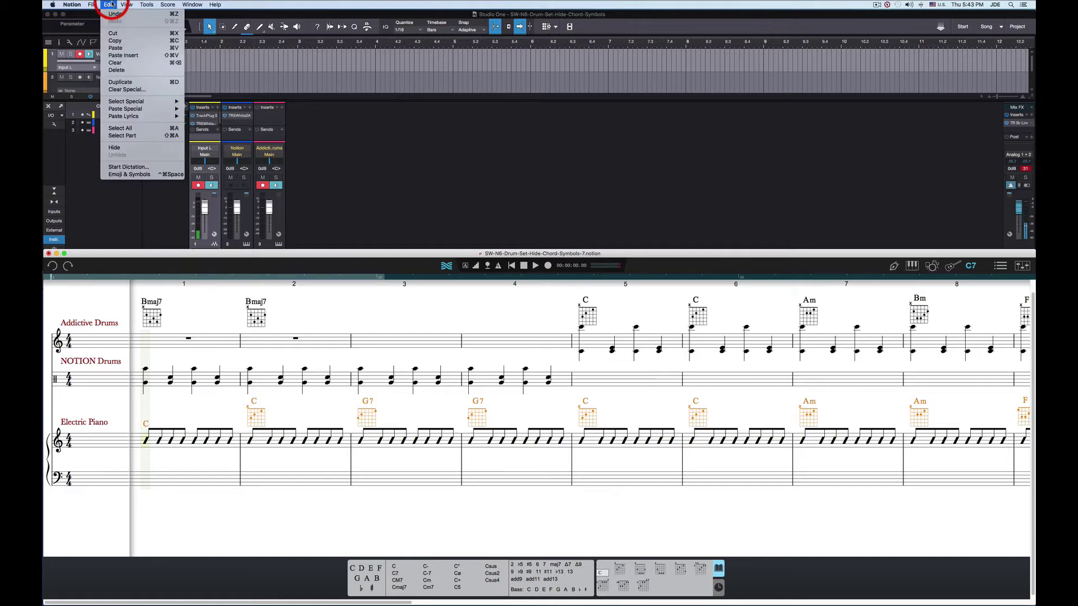
mouse_move(125, 4)
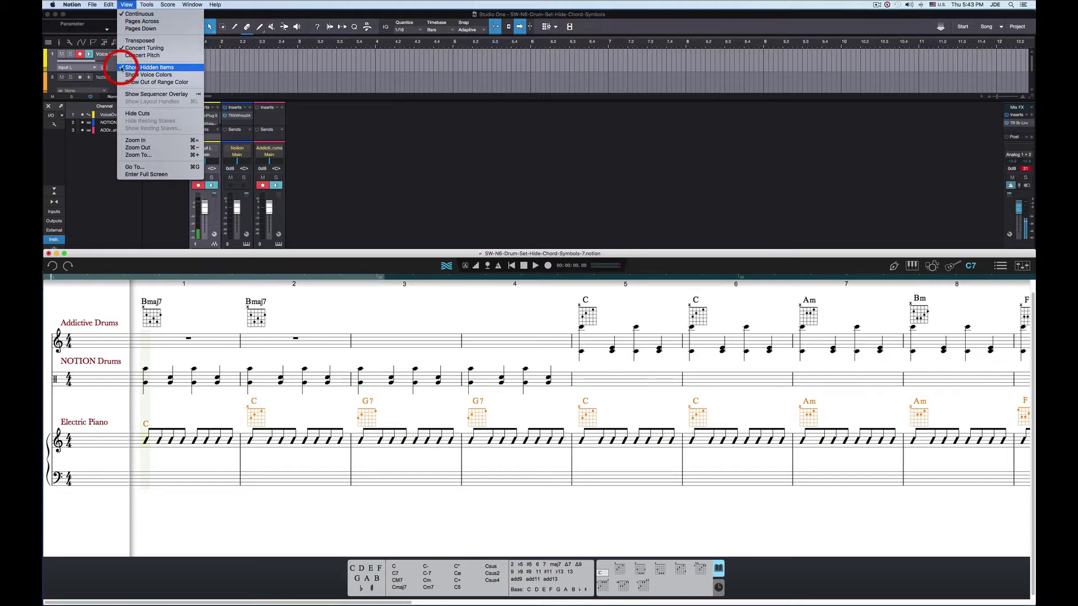
left_click(122, 67)
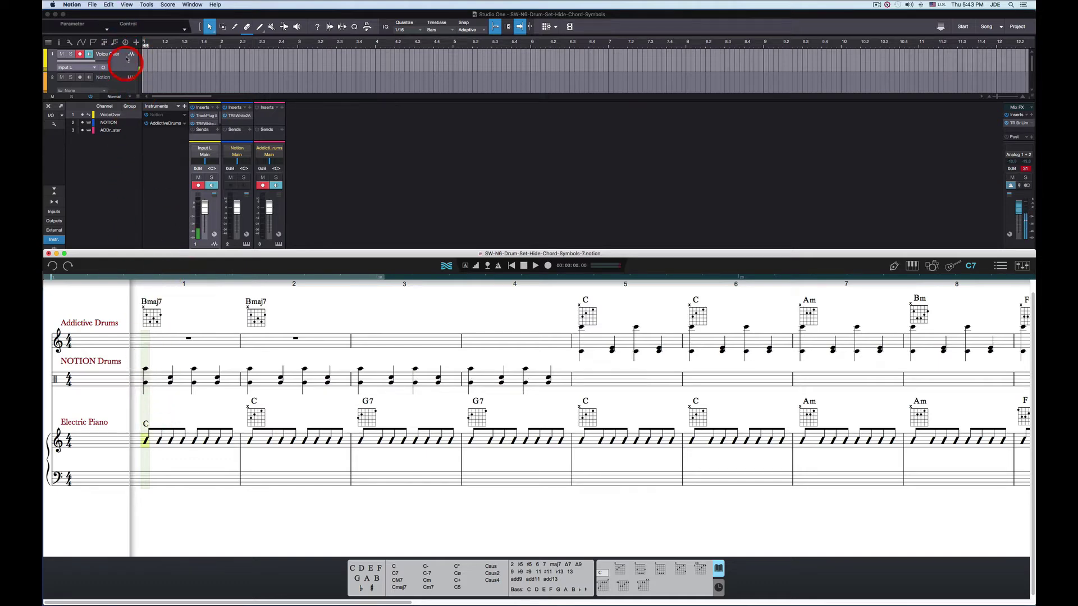
Reselect the Electric Piano part, limit the selection to its chord symbols, and hide them.
left_click(108, 5)
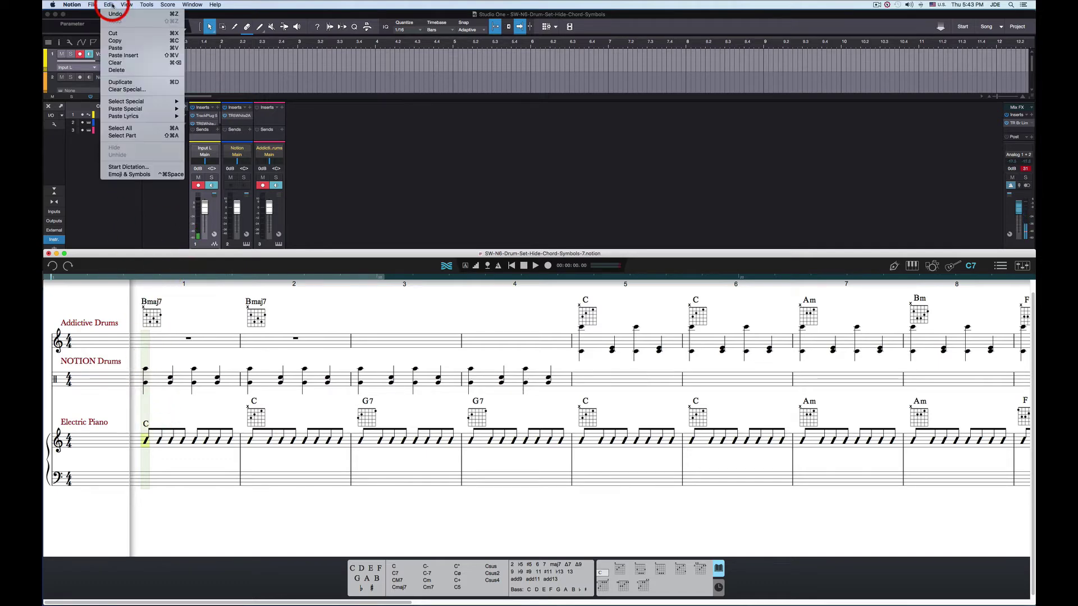
left_click(127, 128)
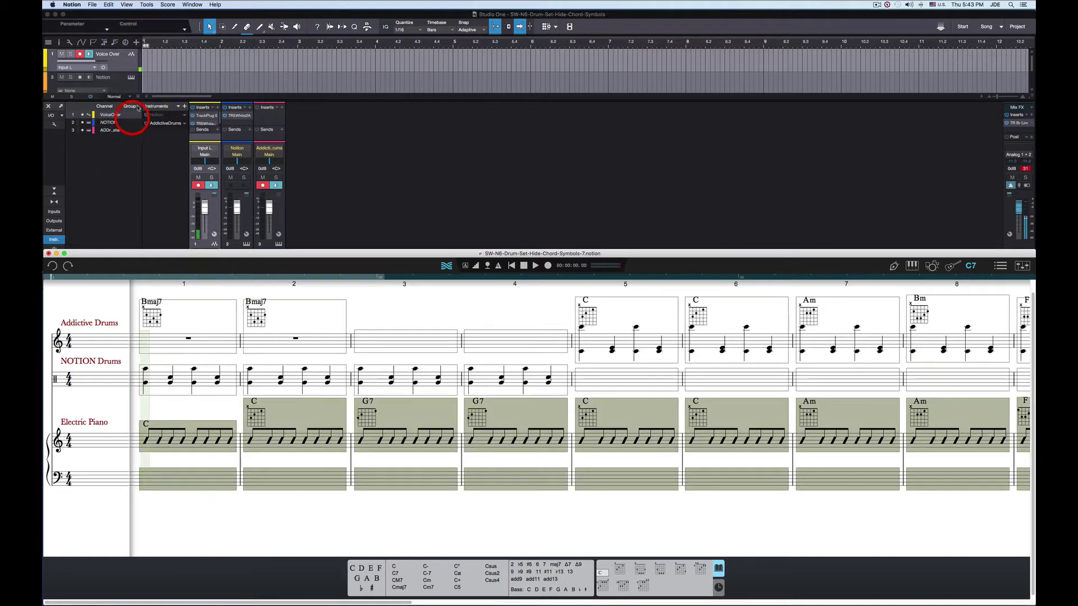
left_click(108, 4)
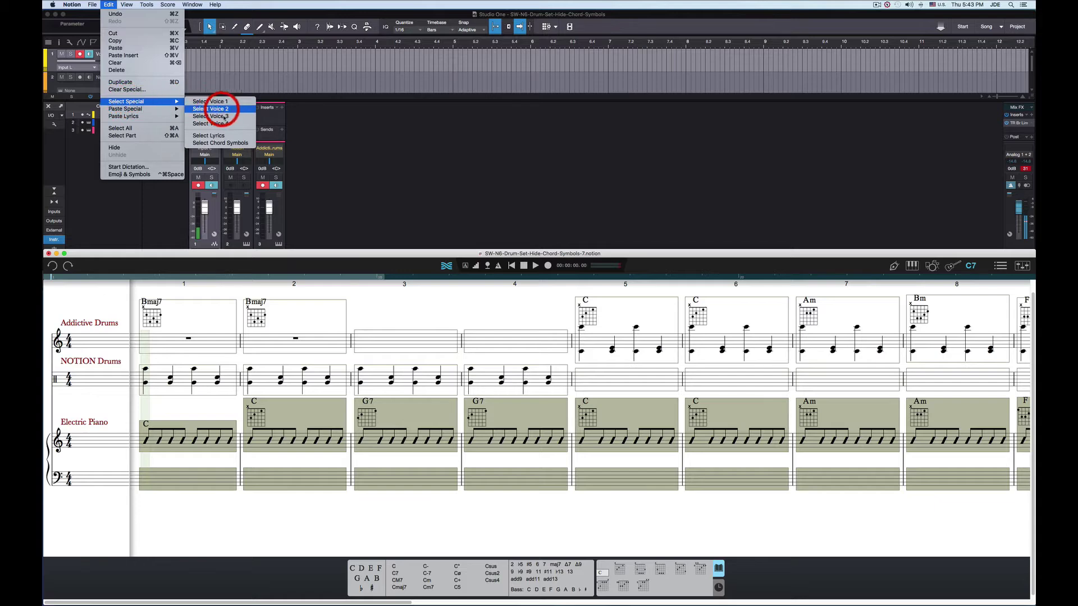
left_click(222, 143)
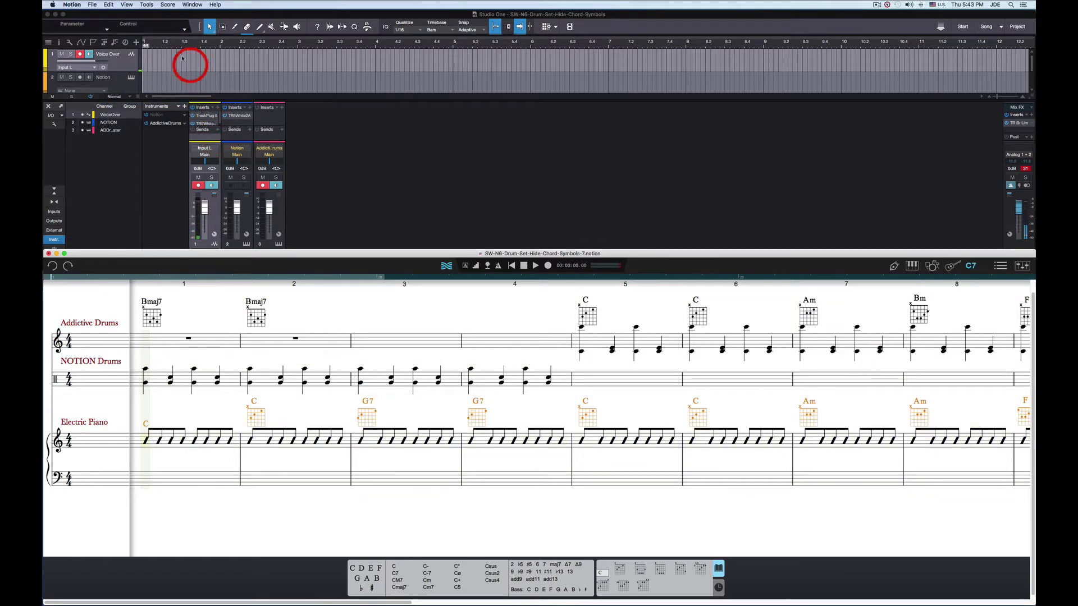
left_click(109, 5)
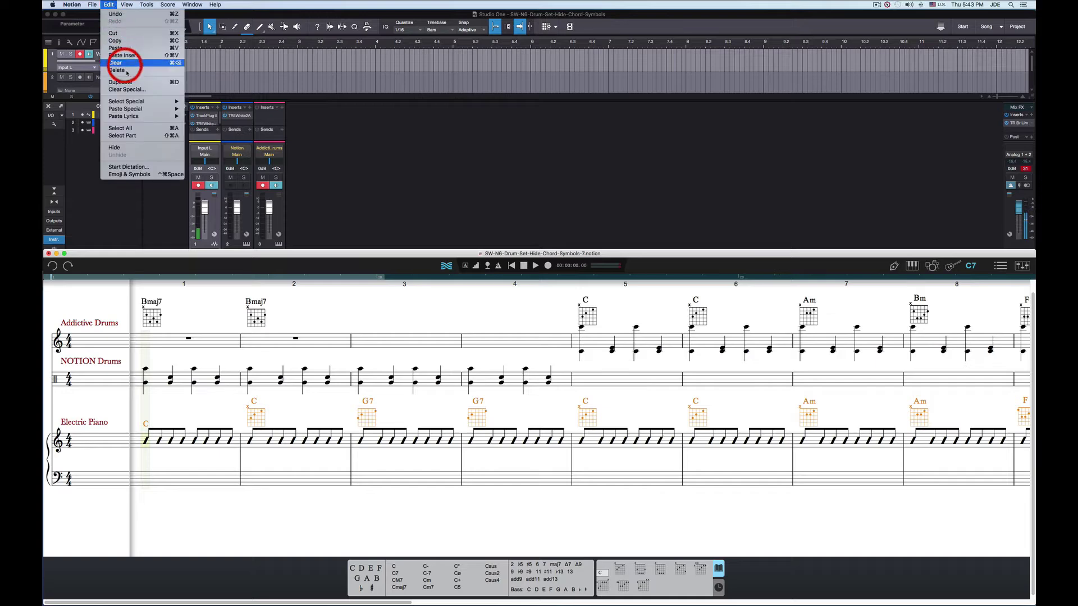
left_click(115, 148)
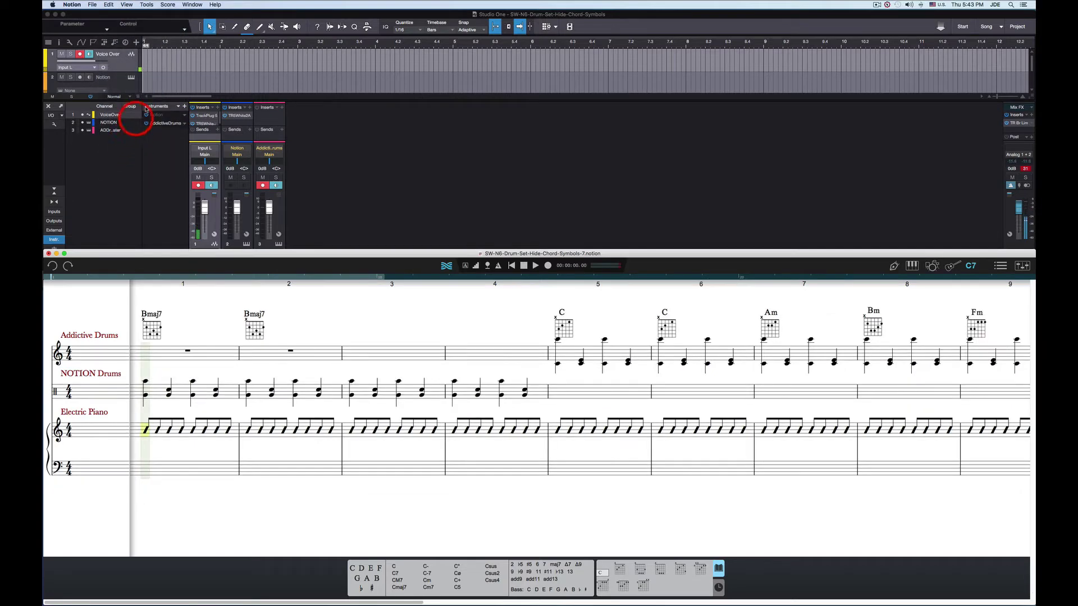
Show the hidden items to check the Electric Piano chord symbols and turn their display off again.
left_click(127, 5)
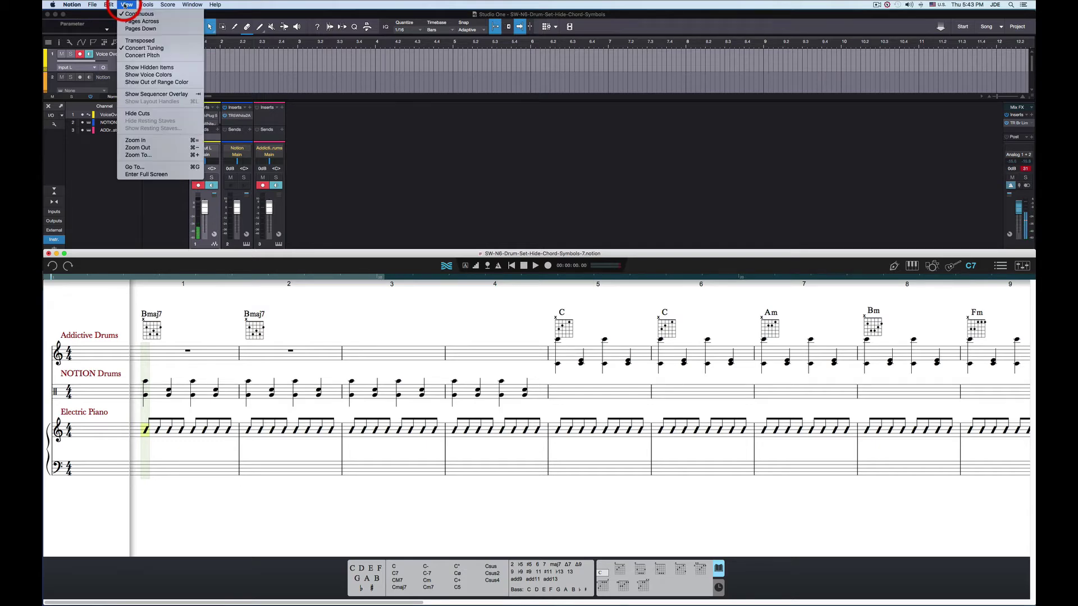
left_click(124, 68)
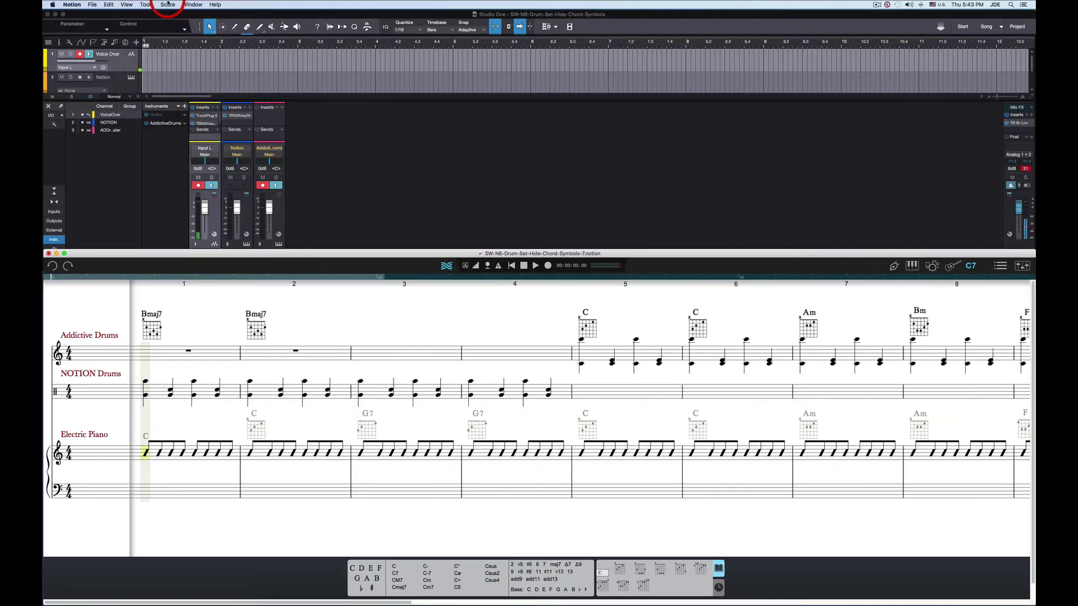
left_click(127, 5)
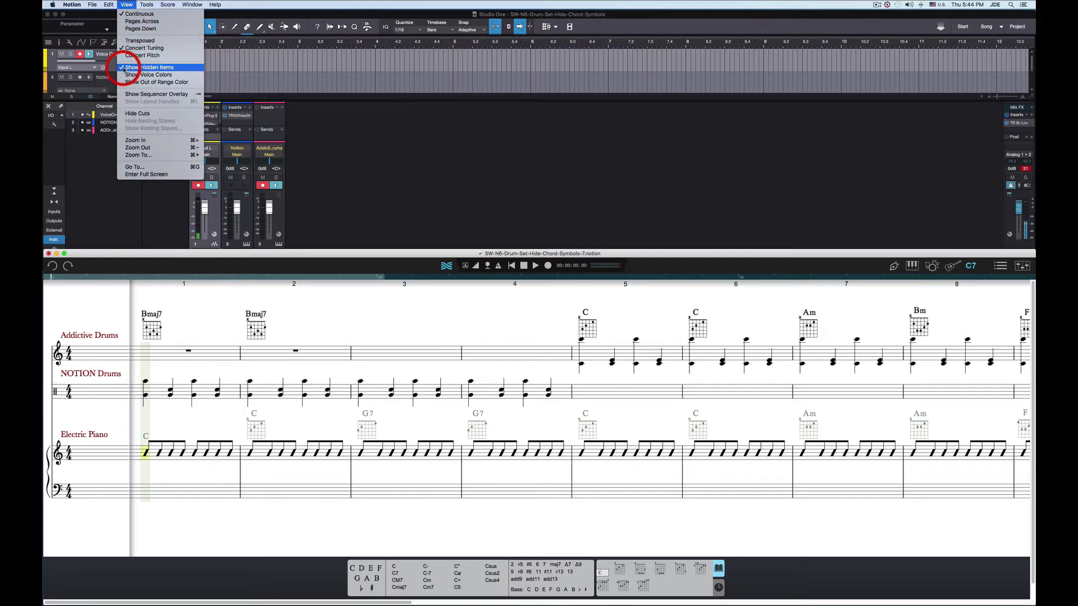
left_click(125, 67)
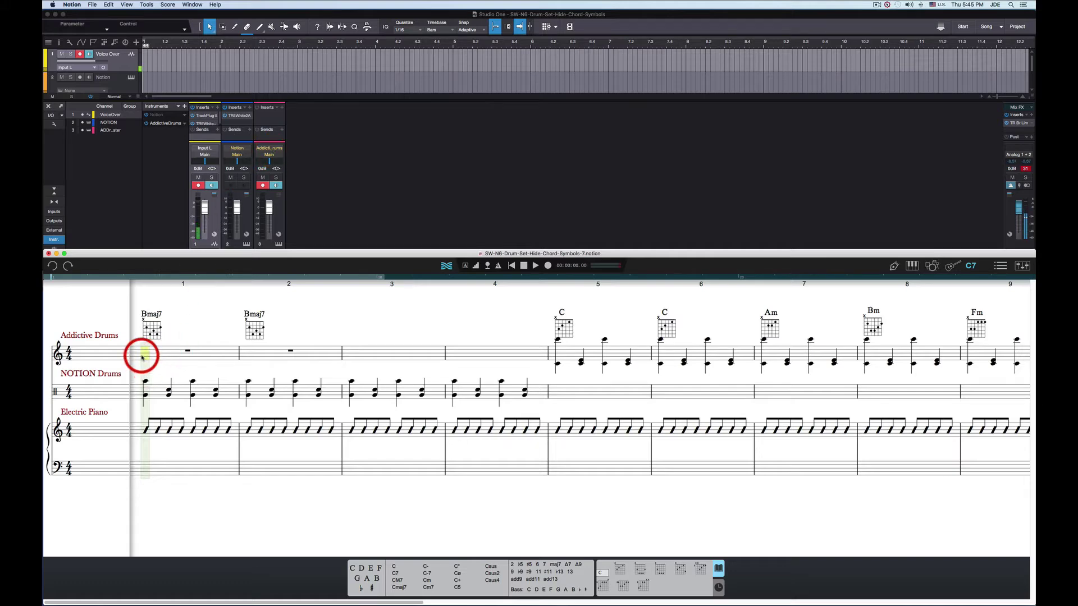
Select the whole Addictive Drums part, limit the selection to its chord symbols, and hide them.
left_click(108, 5)
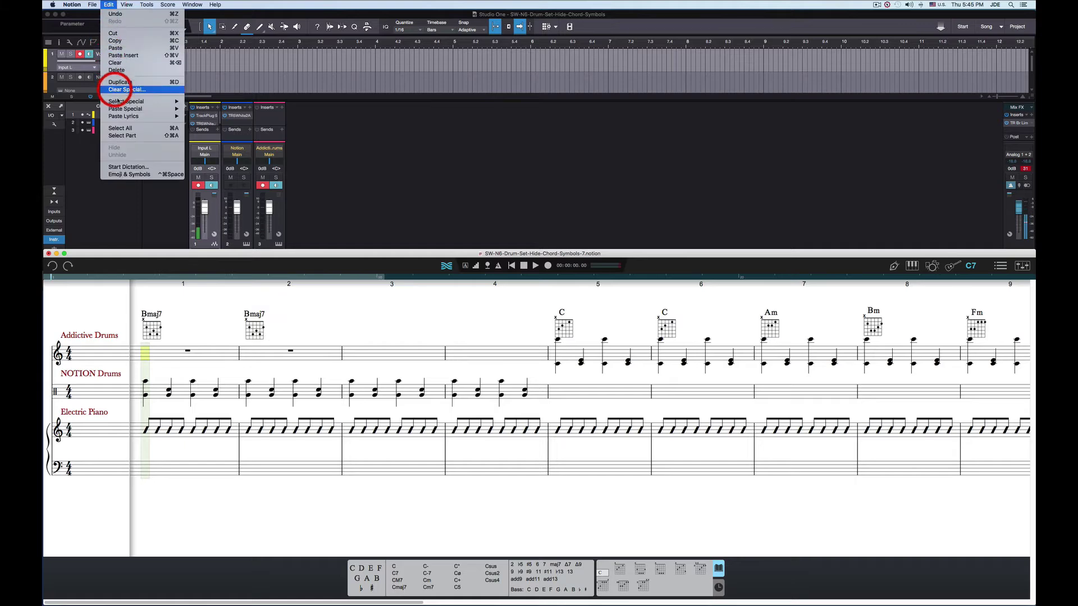
left_click(126, 136)
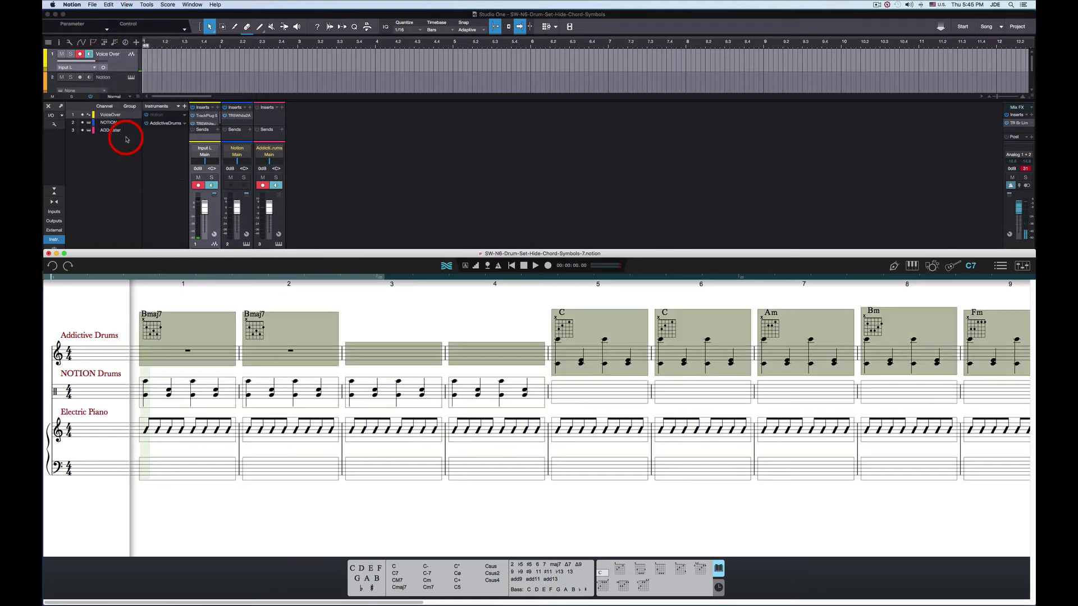
left_click(112, 6)
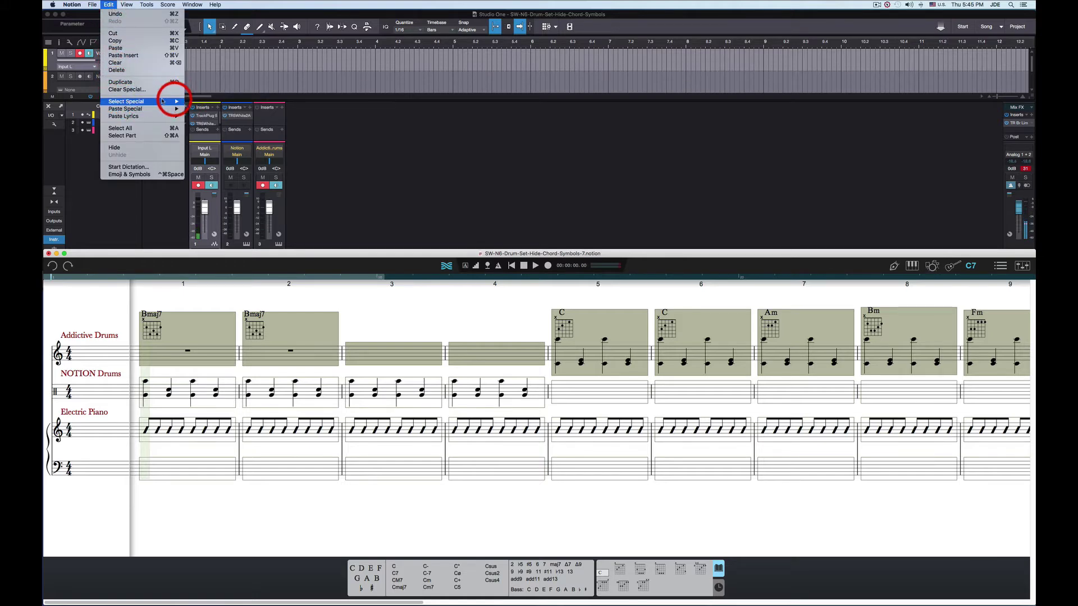
mouse_move(174, 101)
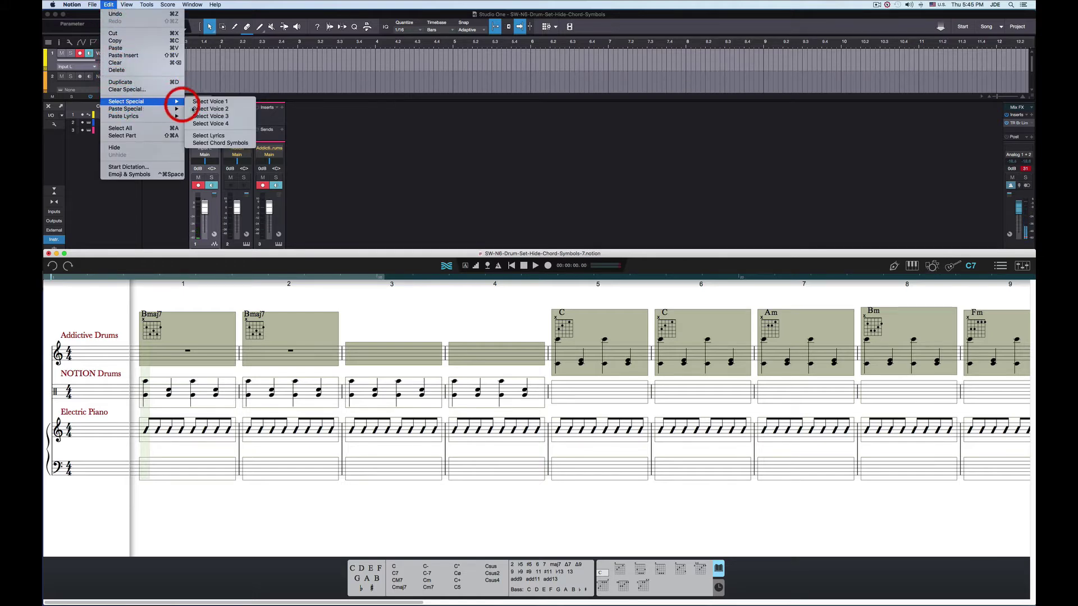
left_click(214, 143)
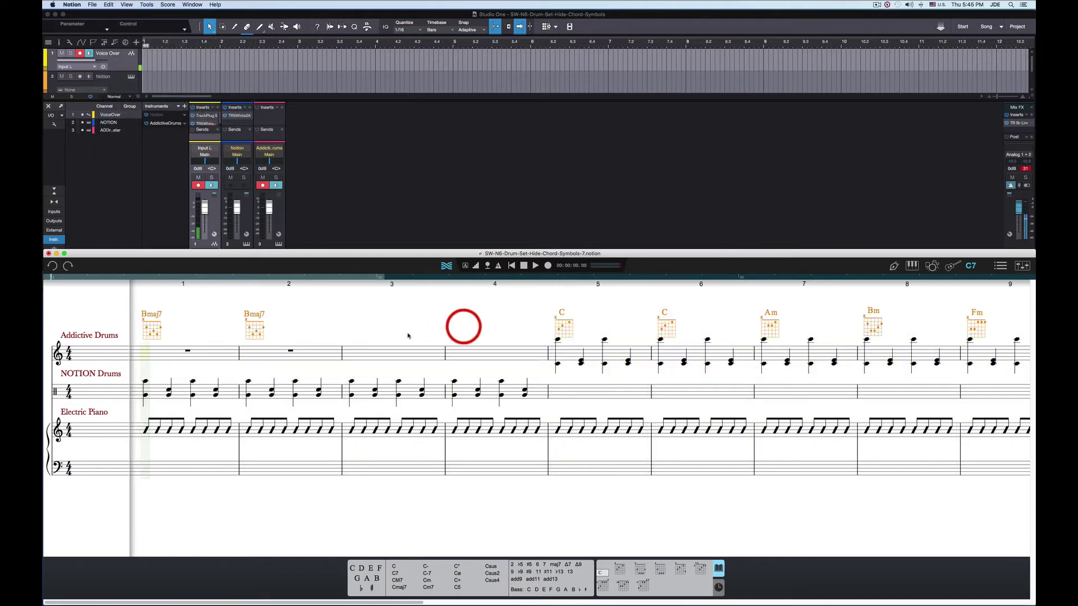
left_click(111, 10)
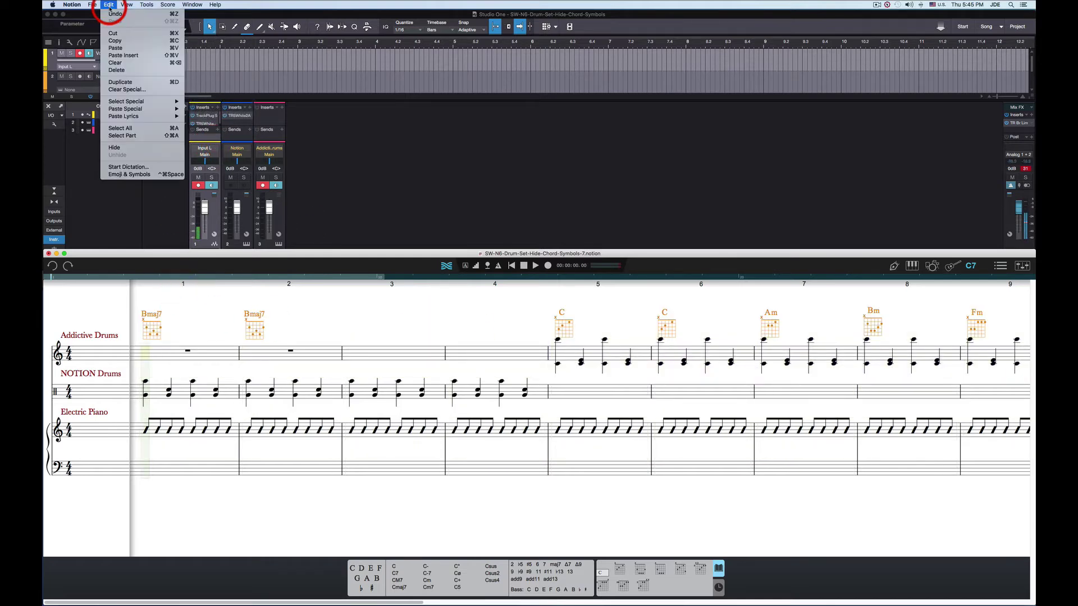
left_click(118, 149)
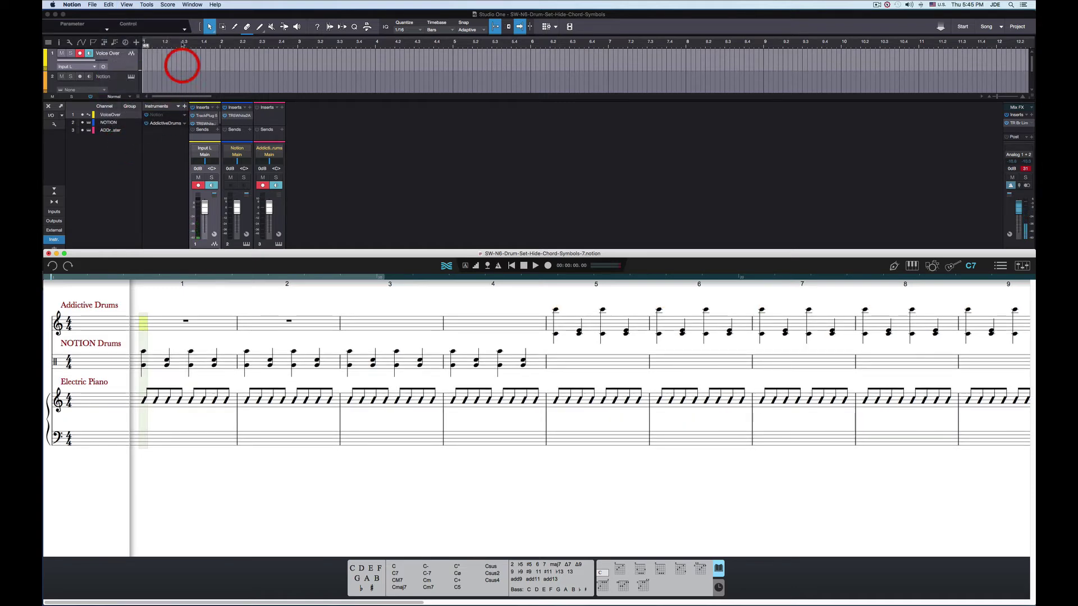
Display the Addictive Drums dynamic part on its own to check its chord symbols.
left_click(168, 4)
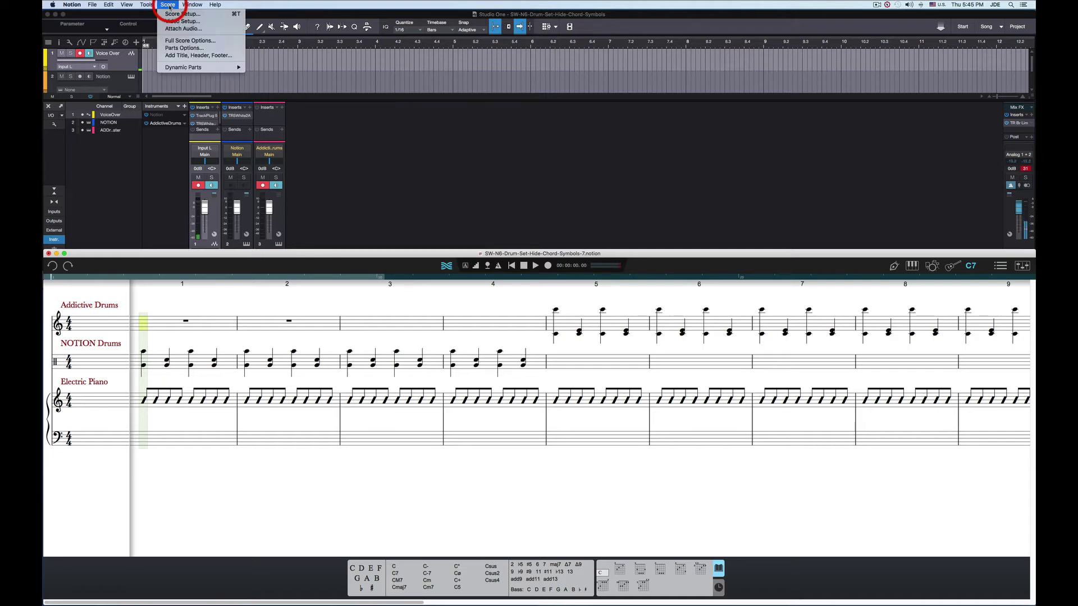
mouse_move(182, 66)
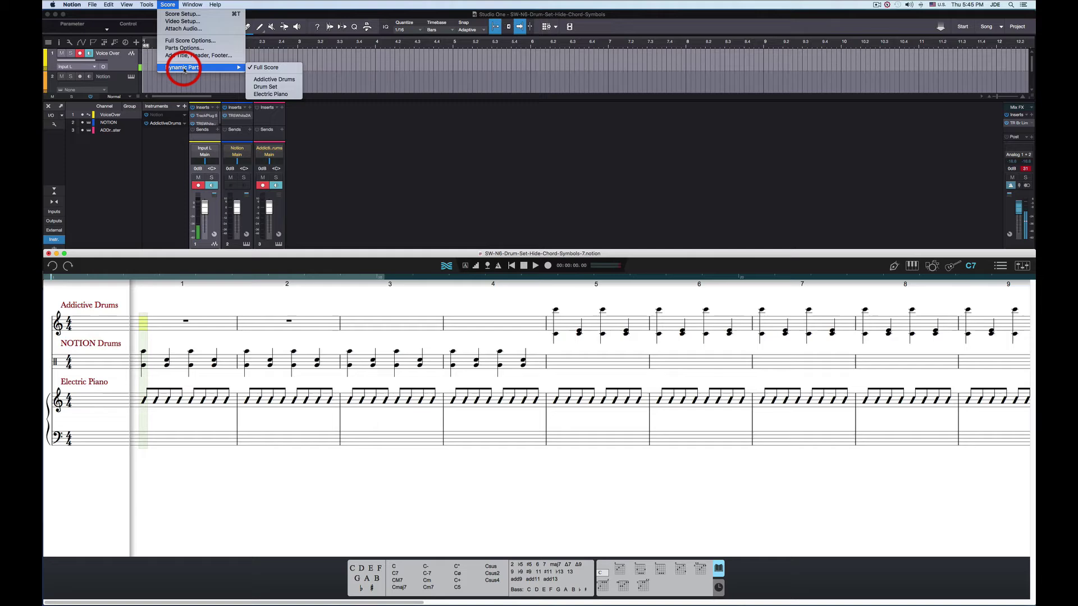
left_click(263, 79)
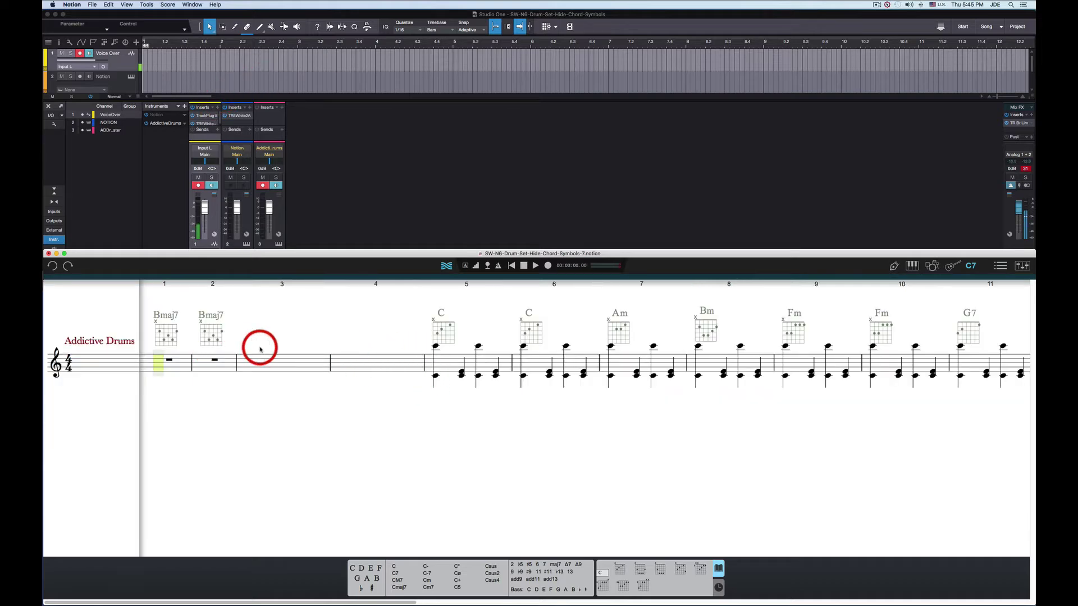
Switch the score view to the Drum Set dynamic part.
left_click(173, 6)
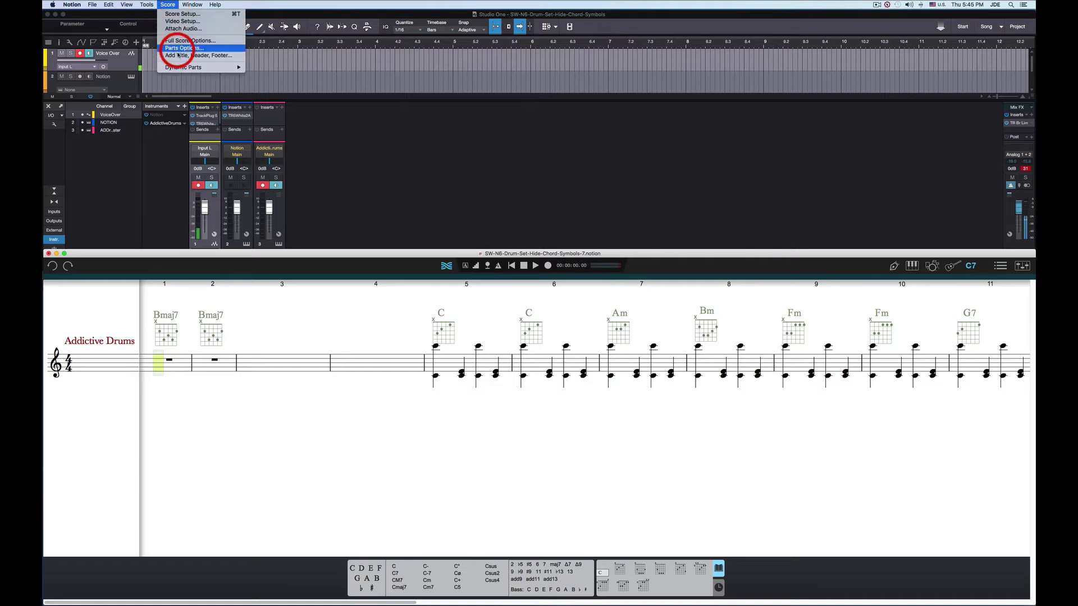
mouse_move(189, 67)
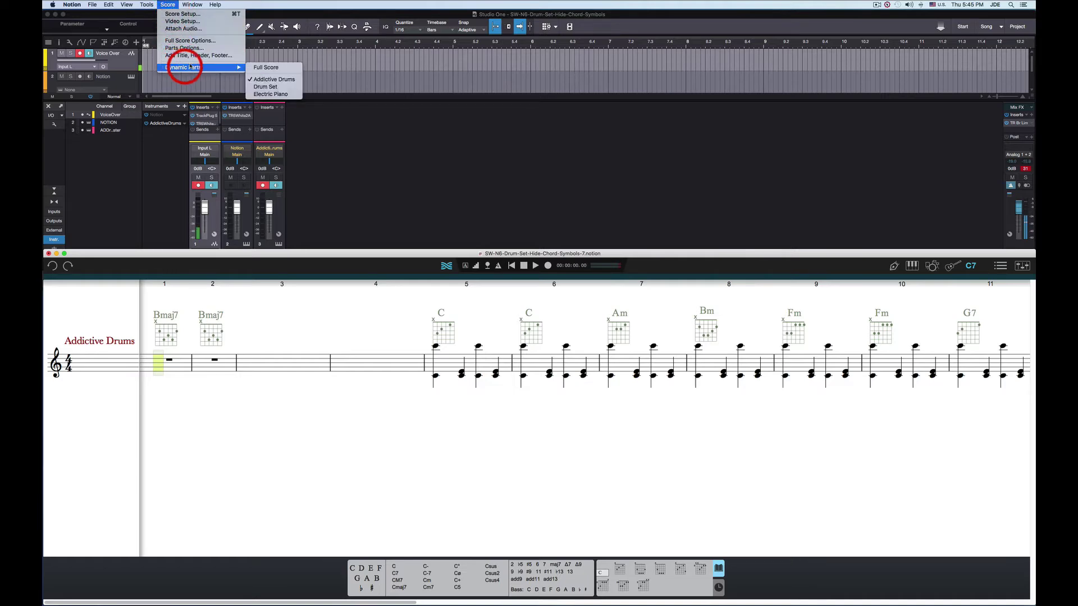
left_click(262, 87)
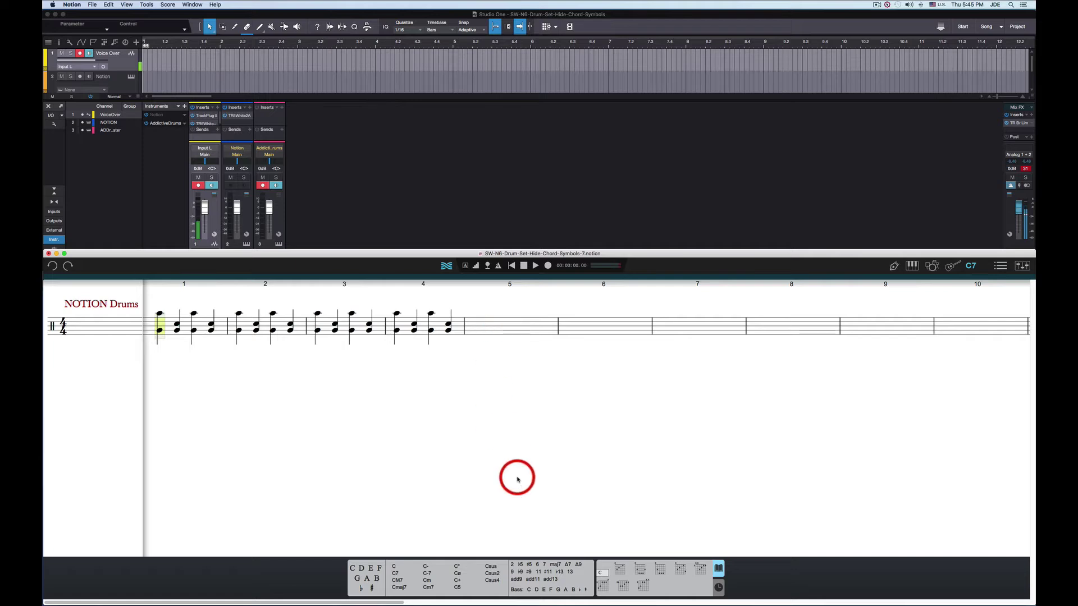
Place C chord diagrams above the first beats of measures 1 and 2 on the NOTION Drums staff.
left_click(621, 570)
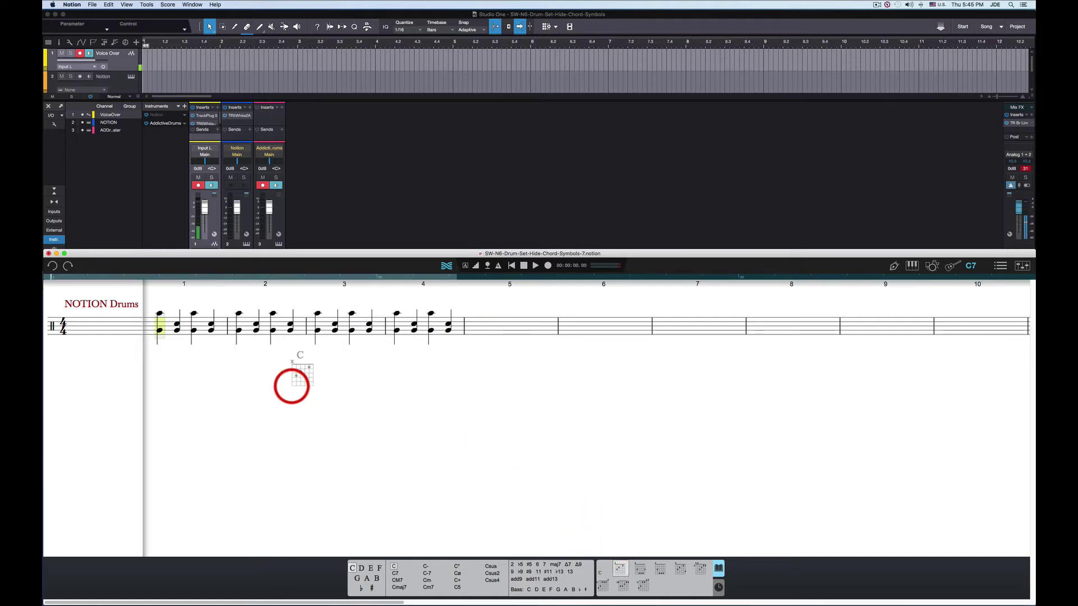
left_click(170, 327)
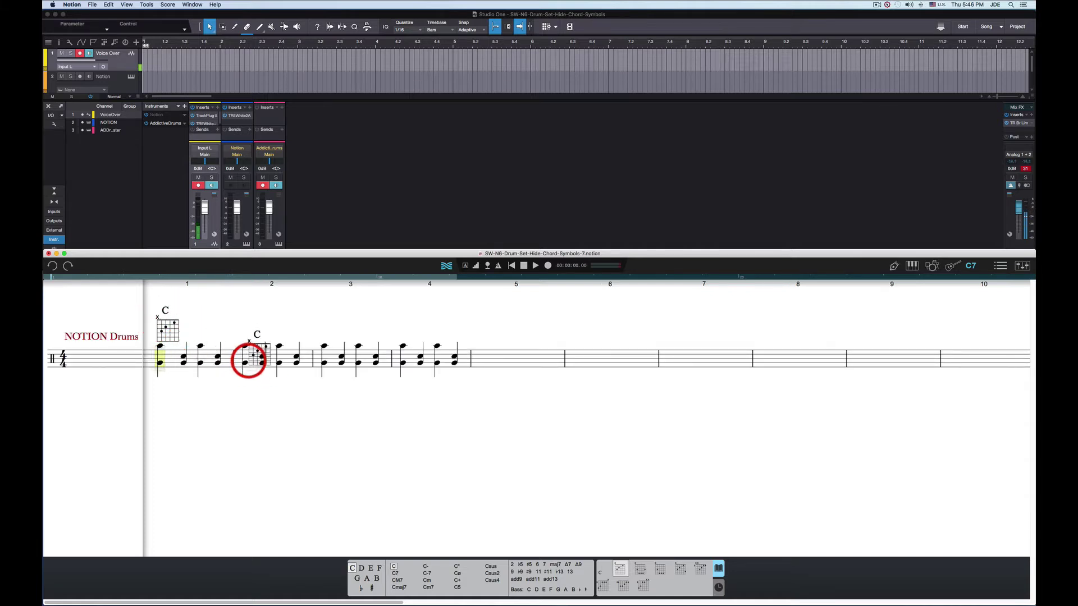
left_click(239, 339)
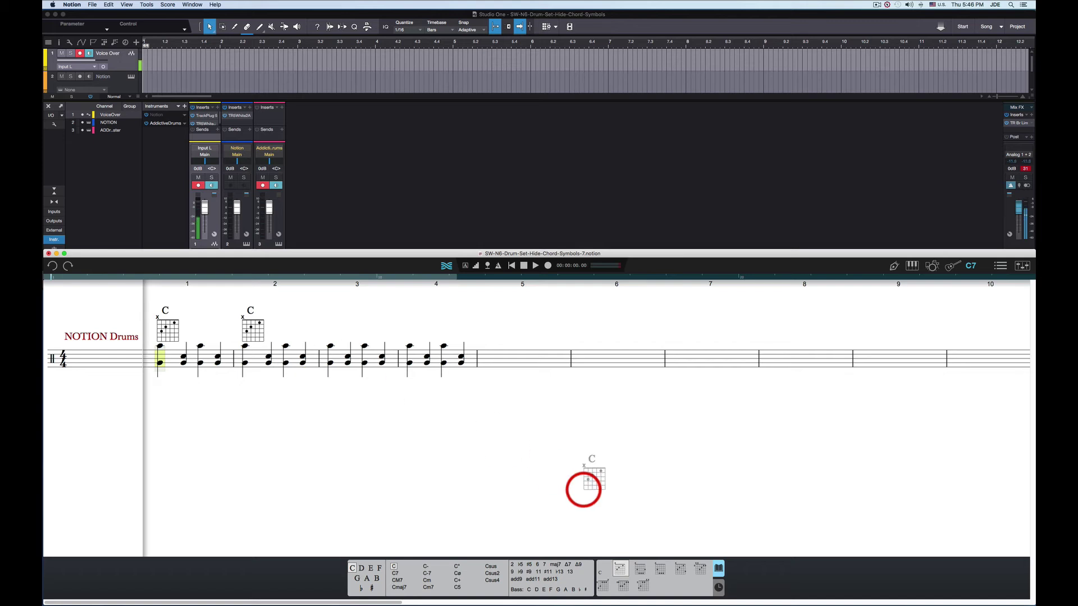
Place AM7 chord diagrams above the first beats of measures 3, 4 and 5 on the NOTION Drums staff.
left_click(367, 579)
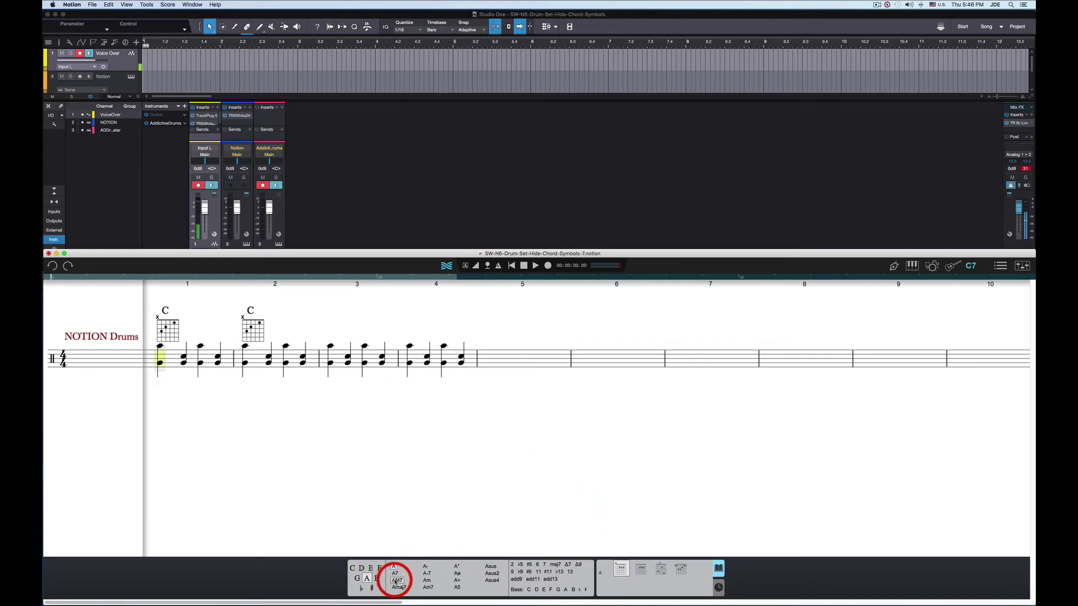
left_click(397, 582)
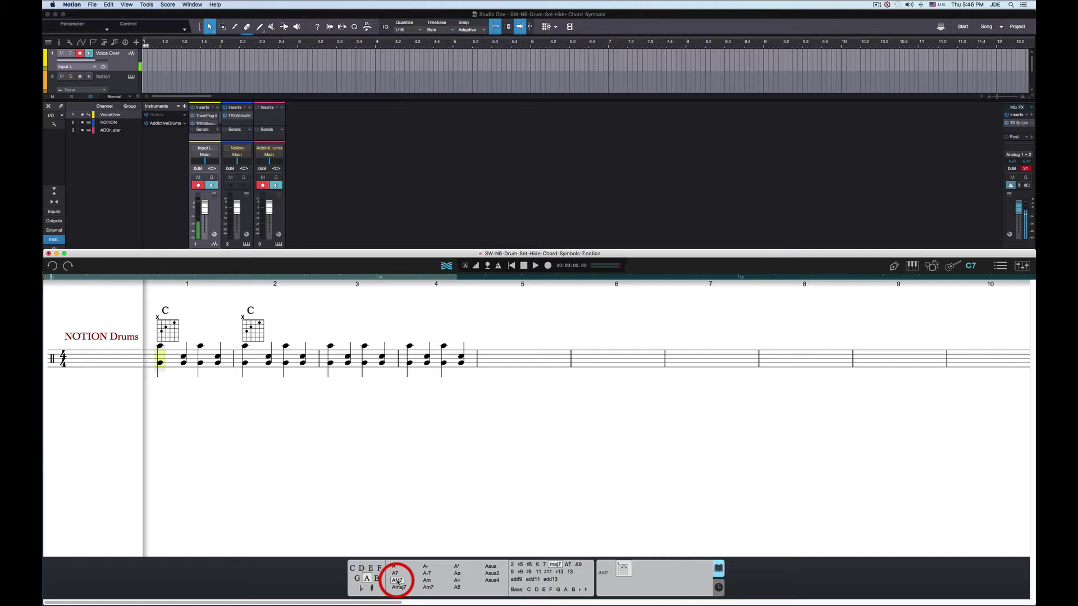
left_click(333, 338)
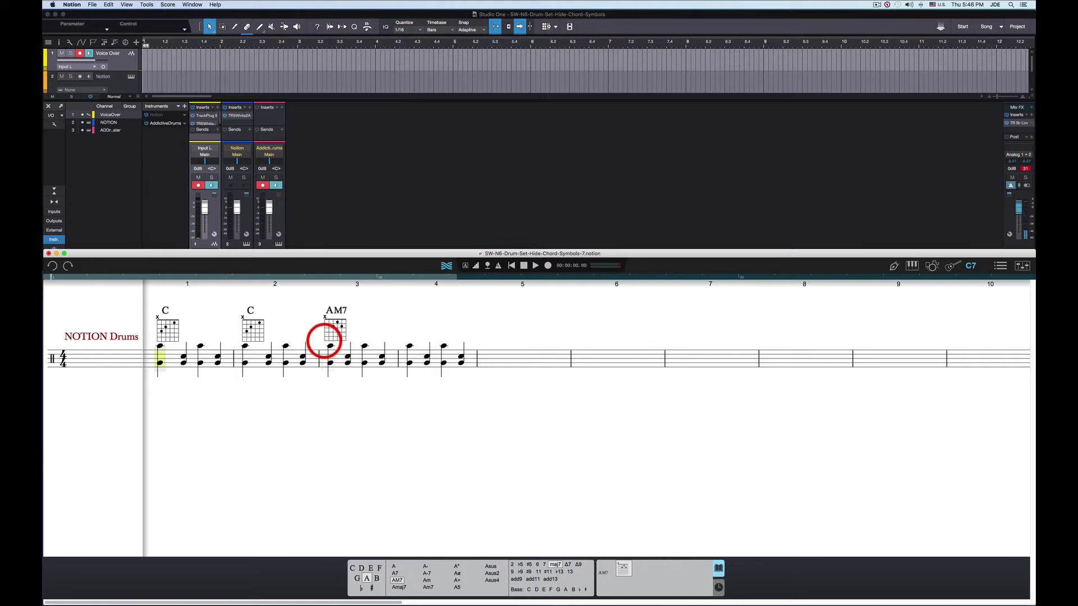
left_click(413, 344)
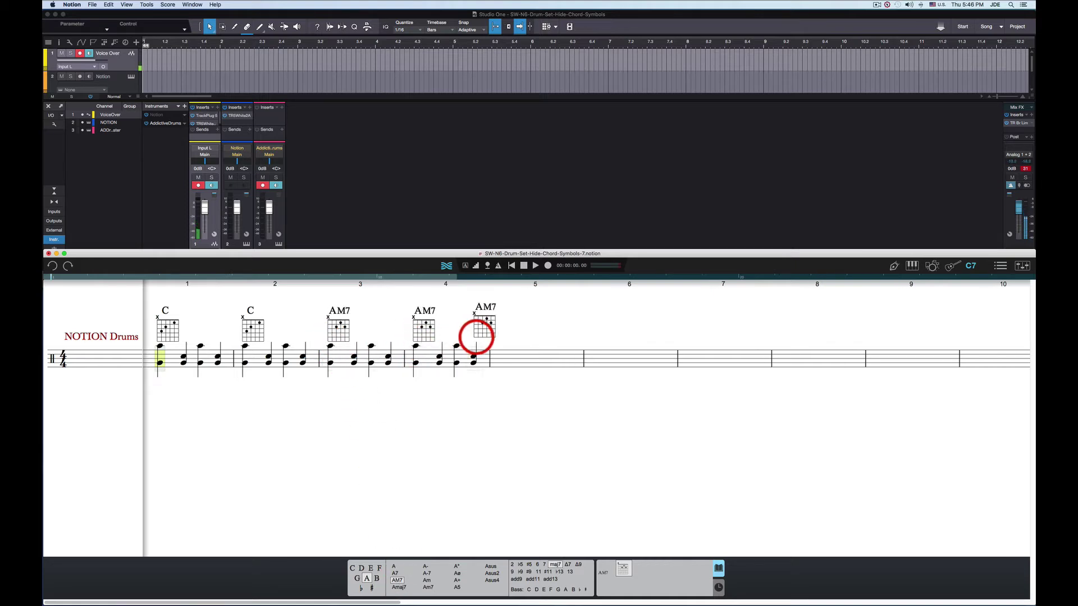
left_click(498, 338)
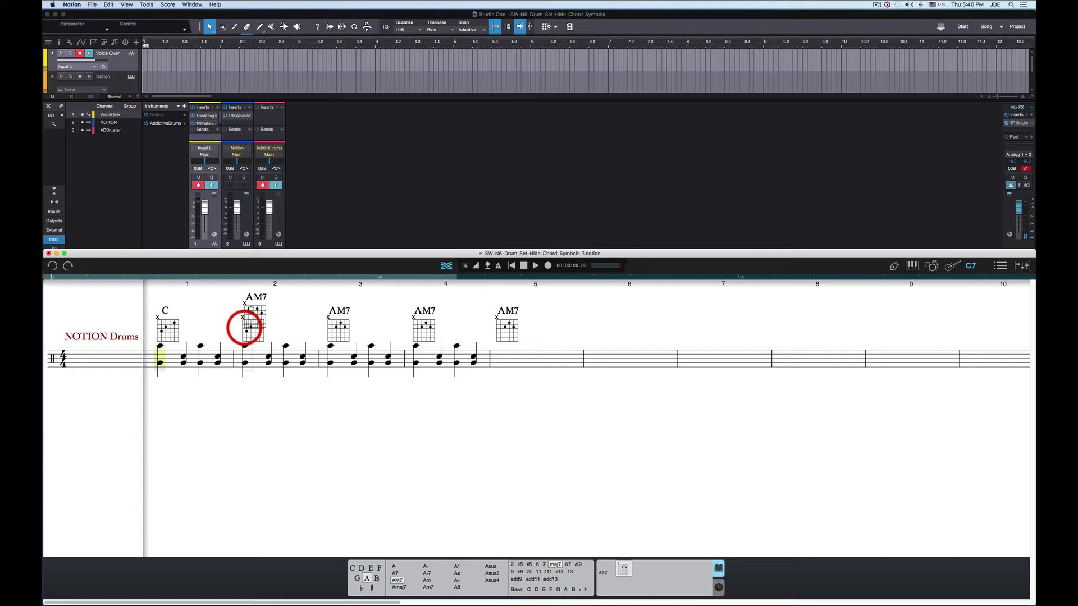
key("Escape")
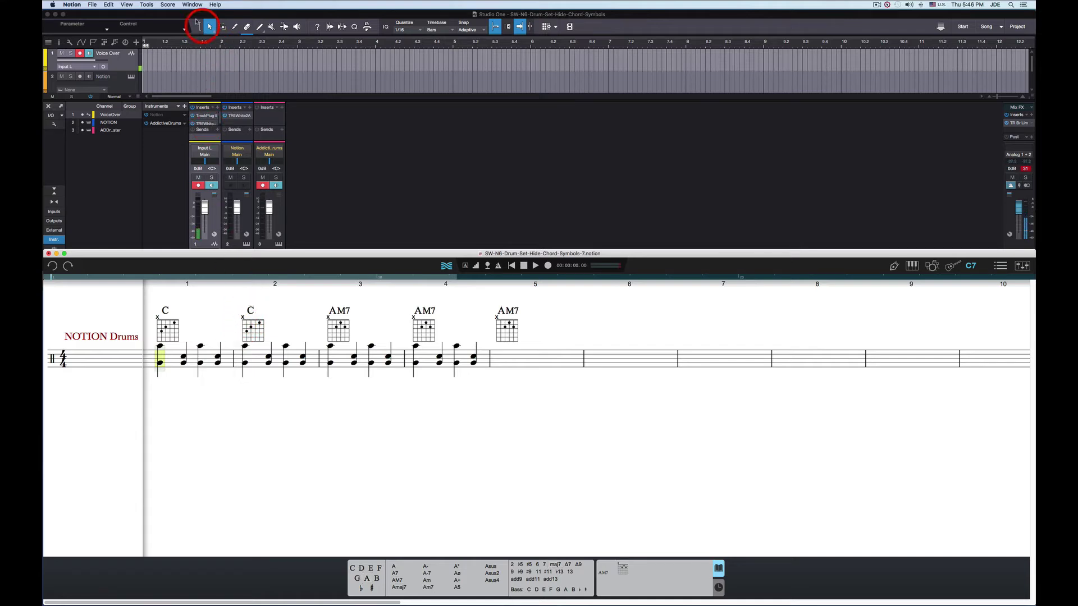
Switch from the Drum Set dynamic part to the full score to check where the chord diagrams appear.
left_click(168, 4)
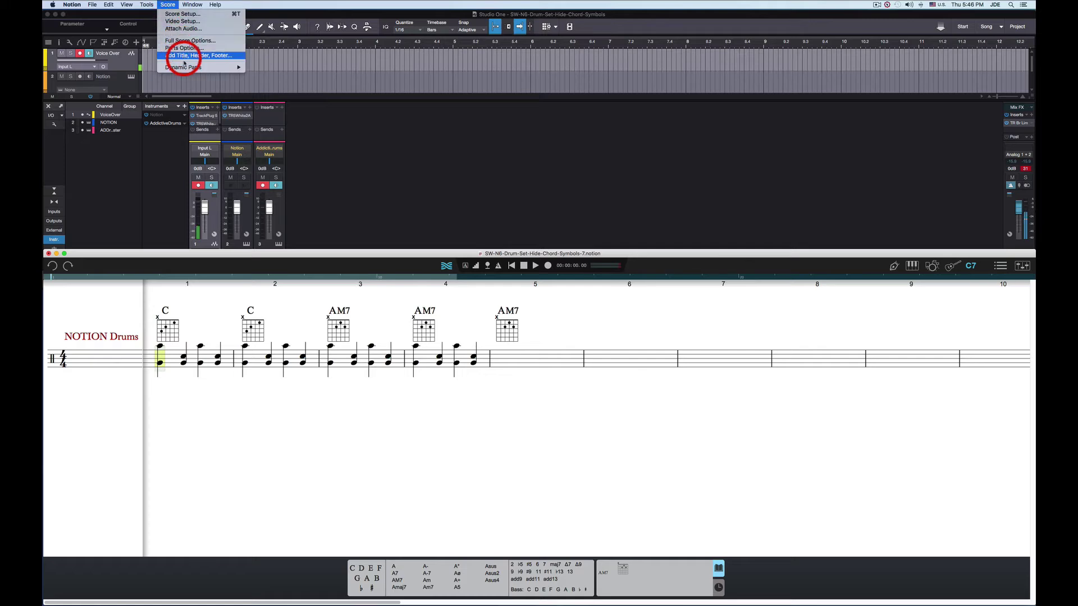
mouse_move(183, 67)
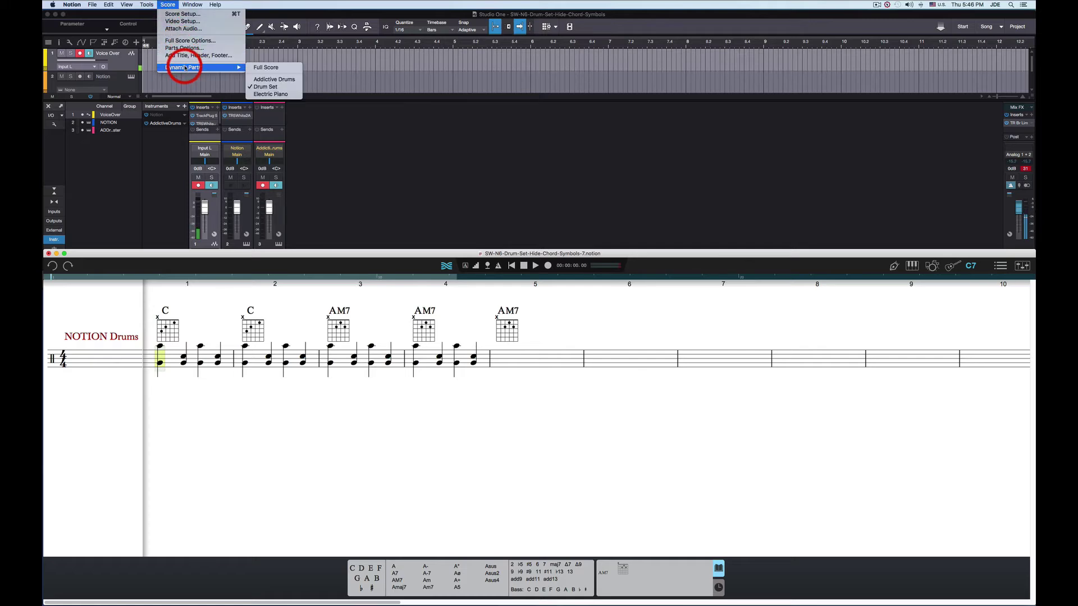
left_click(267, 67)
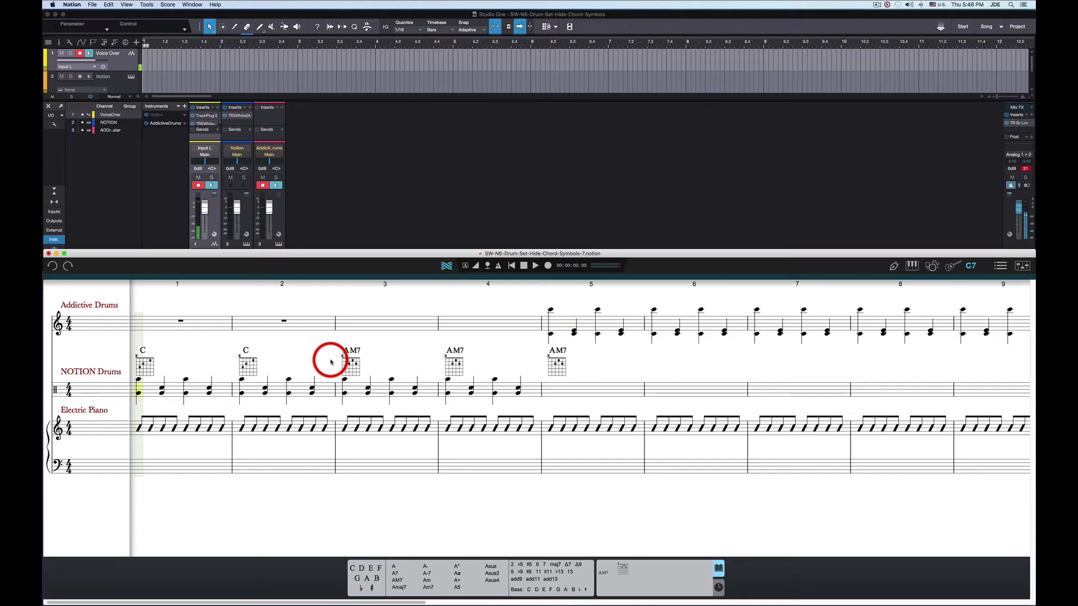
Put the focus on measure 1 of the Addictive Drums staff and display the Addictive Drums dynamic part to inspect its chord symbols.
left_click(141, 325)
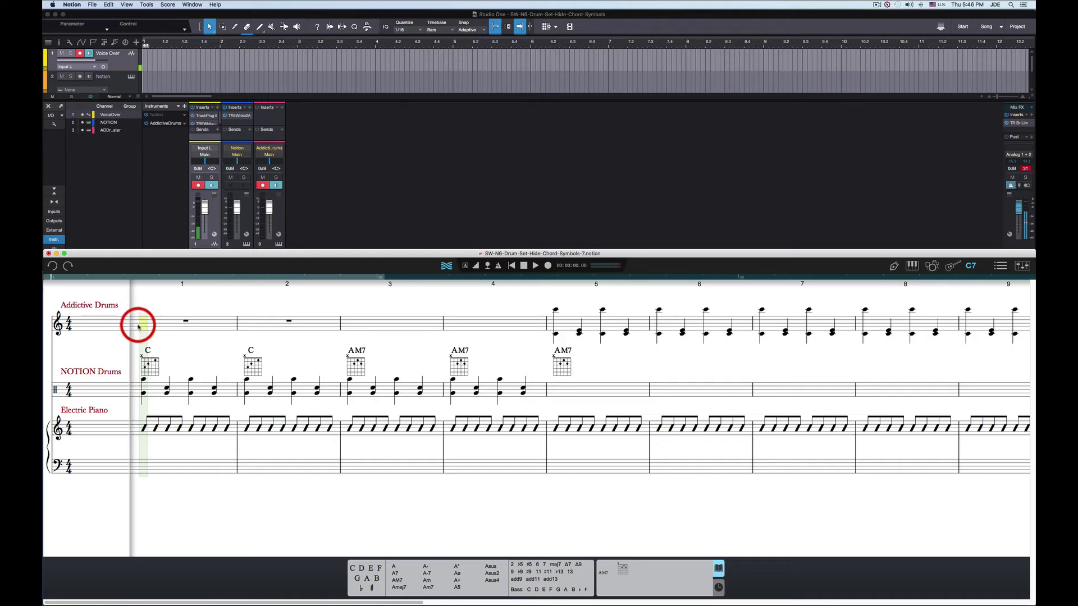
left_click(166, 5)
mouse_move(180, 67)
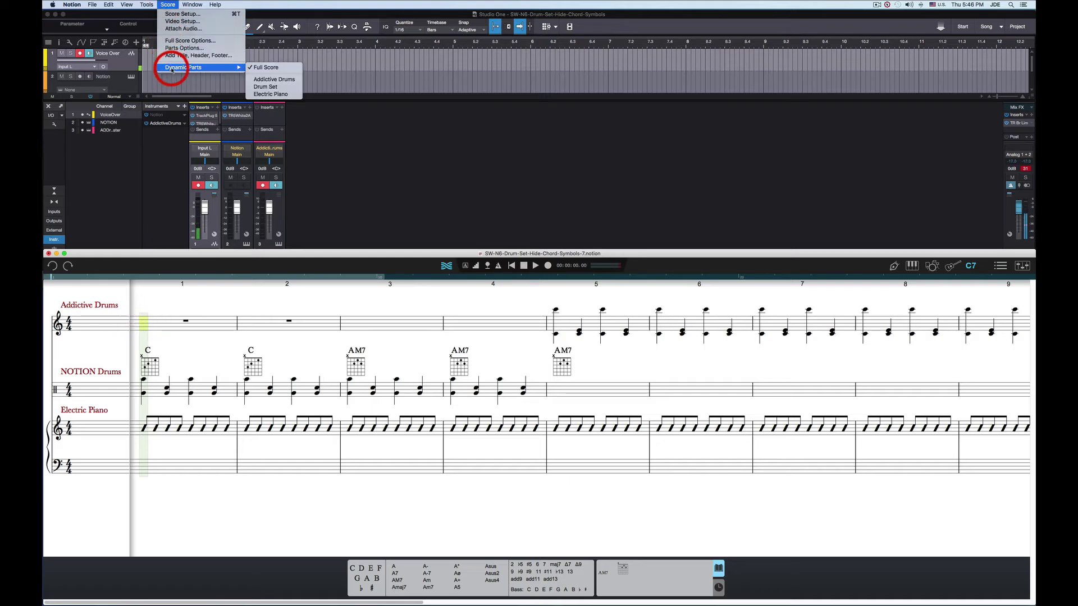
left_click(264, 80)
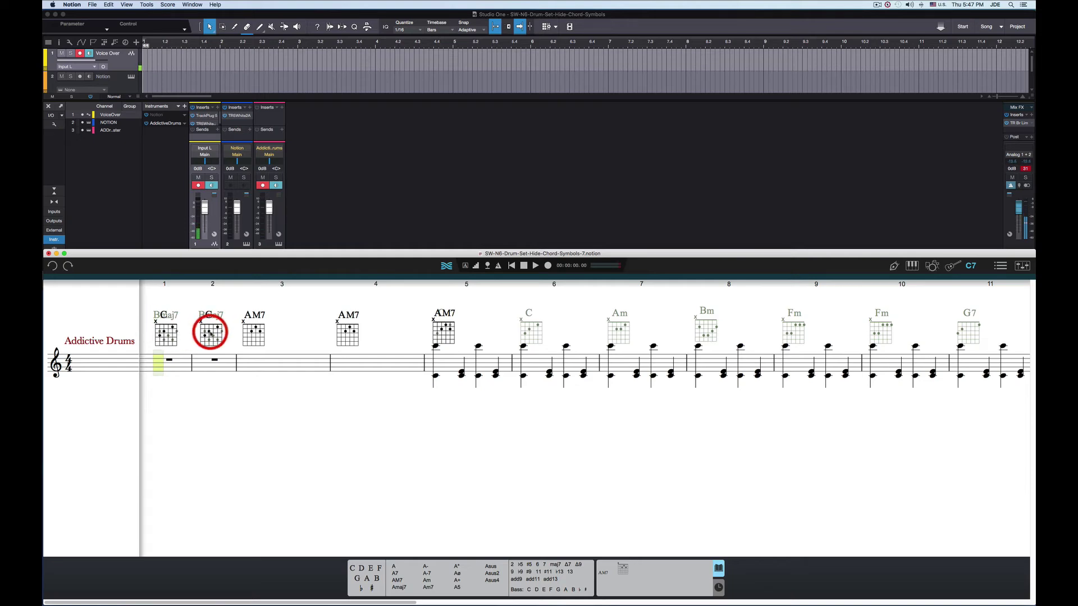
Compare the chord symbols by viewing the Drum Set dynamic part and returning to the Addictive Drums part.
left_click(169, 4)
mouse_move(198, 67)
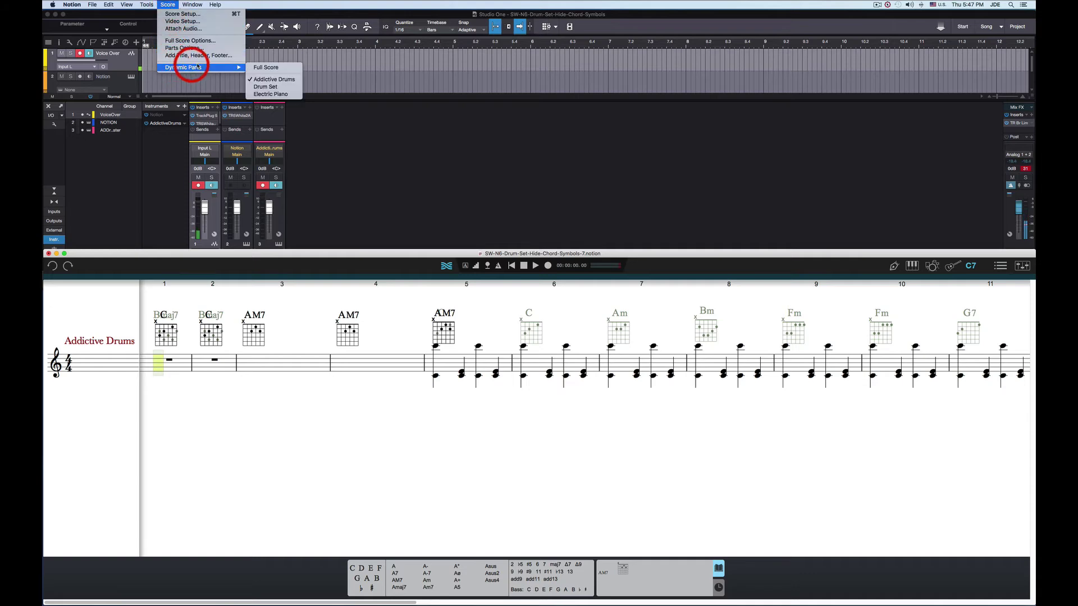
left_click(272, 87)
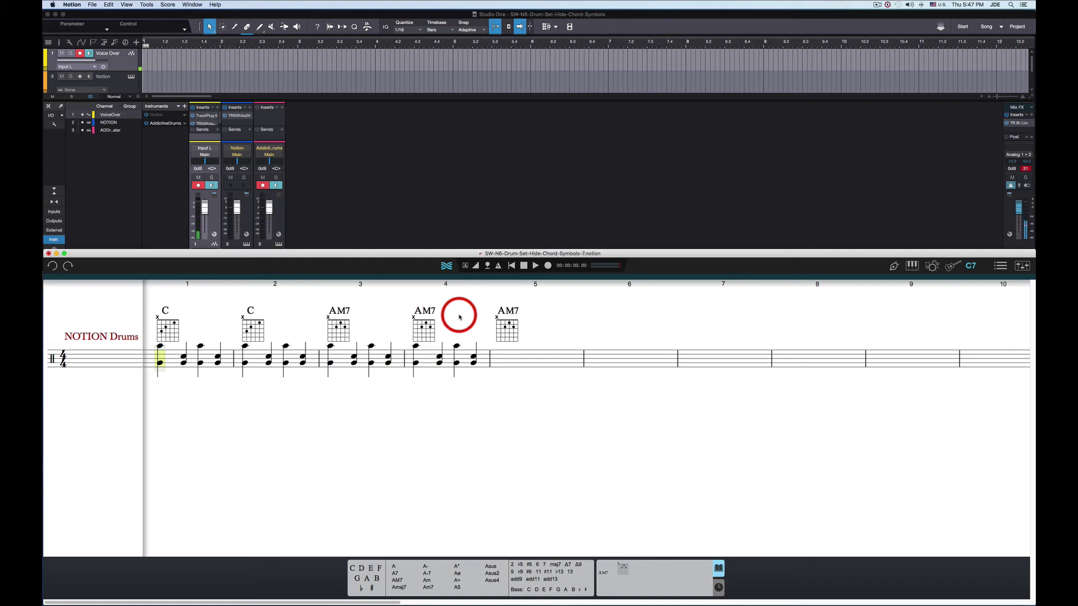
left_click(166, 5)
mouse_move(182, 67)
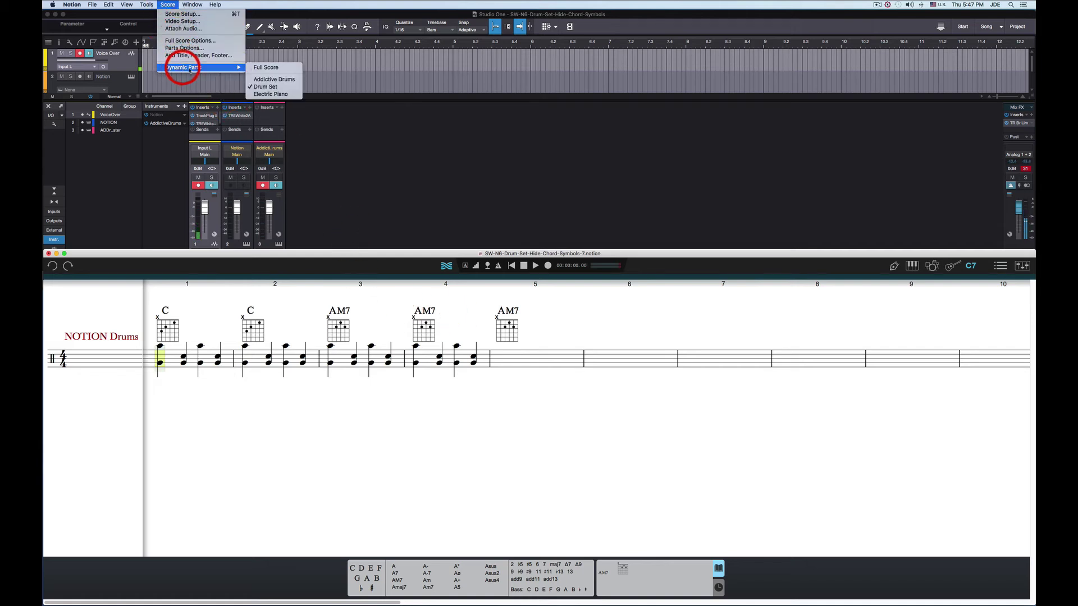
left_click(260, 79)
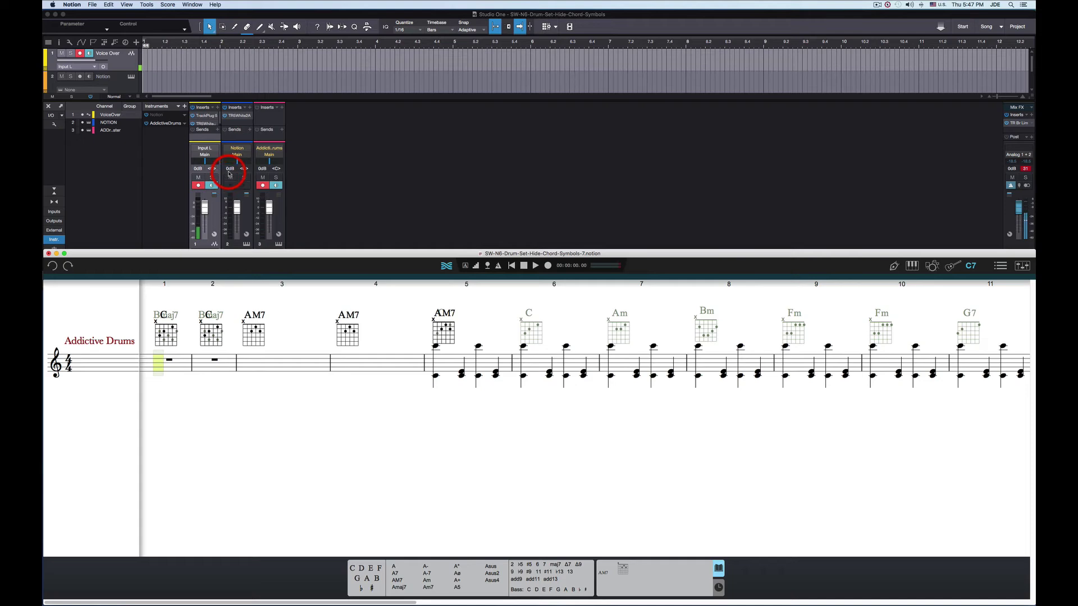
Switch to the Drum Set dynamic part and delete all the C and AM7 chord diagrams from the NOTION Drums staff.
left_click(173, 7)
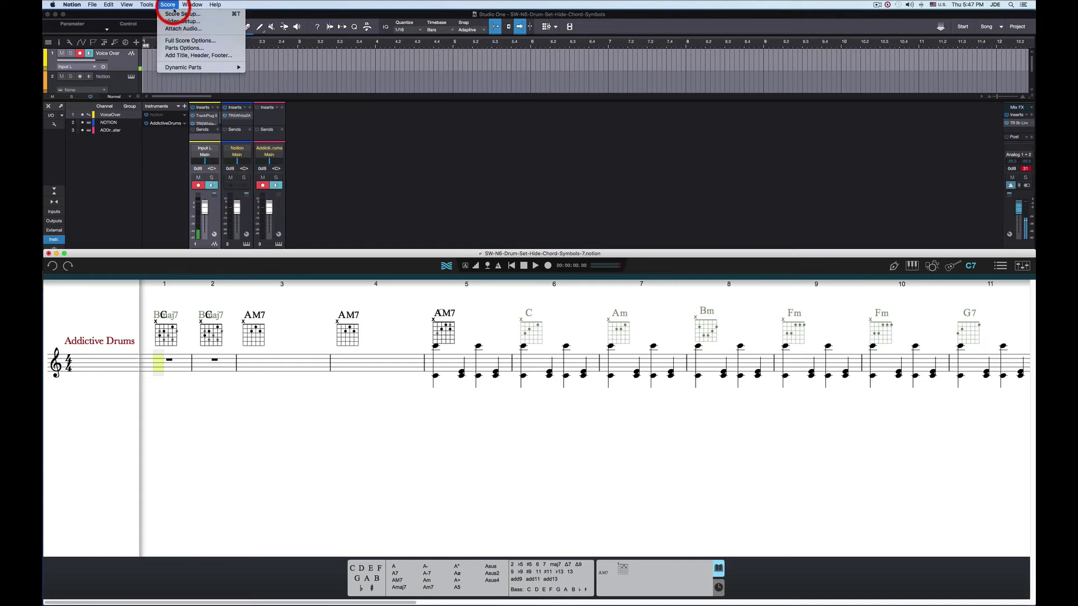
mouse_move(188, 66)
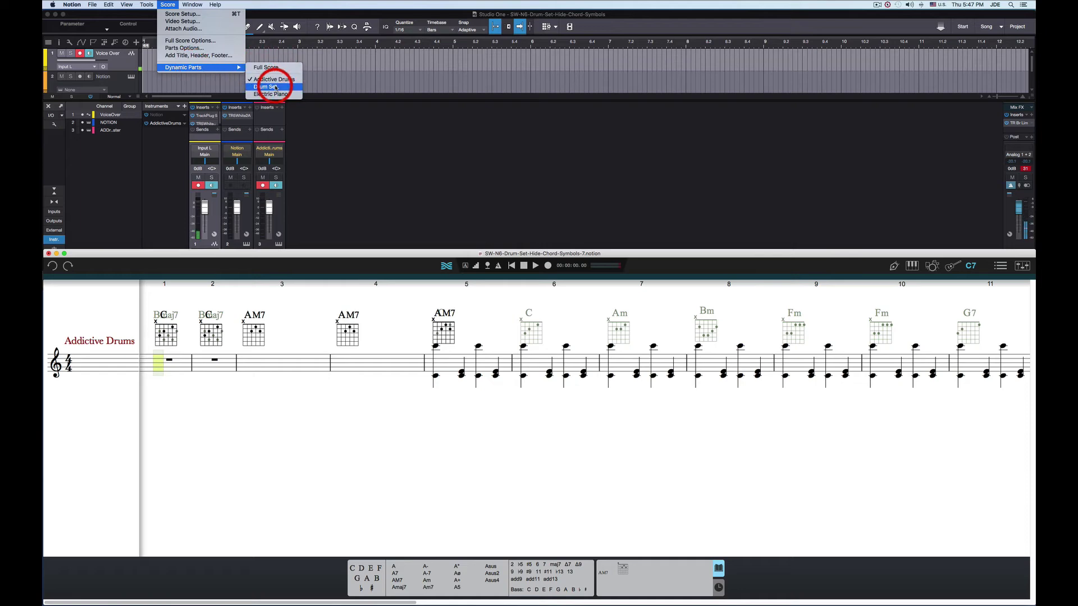
left_click(275, 87)
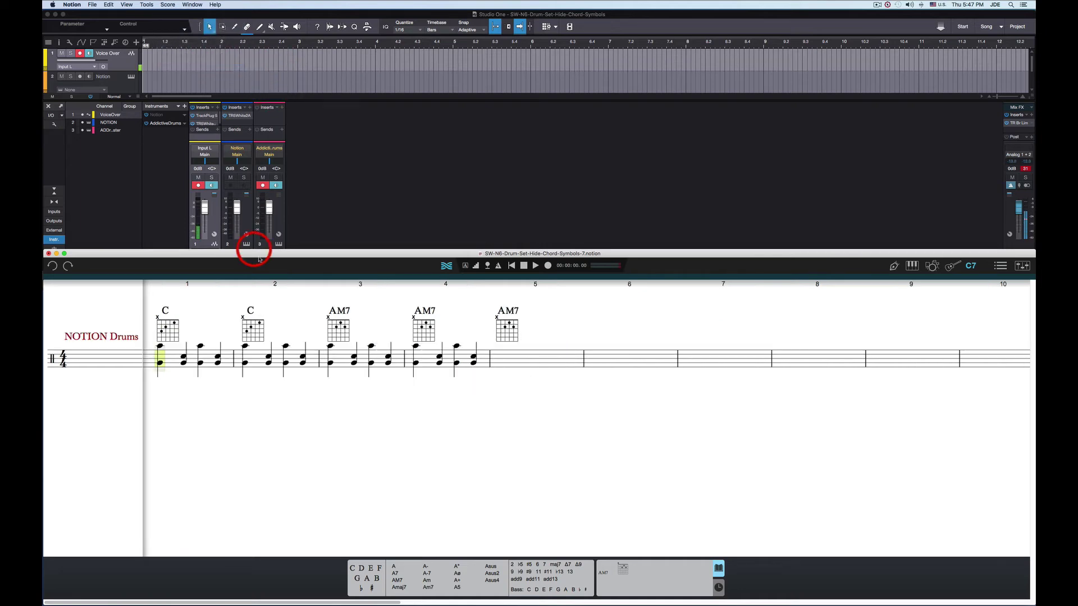
left_click(174, 322)
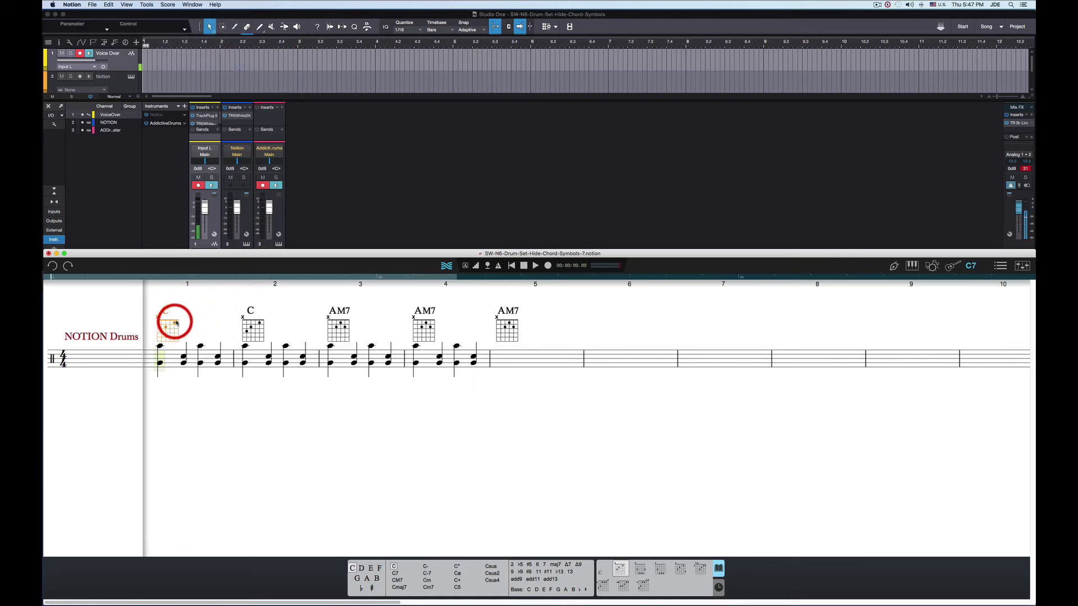
key("Delete")
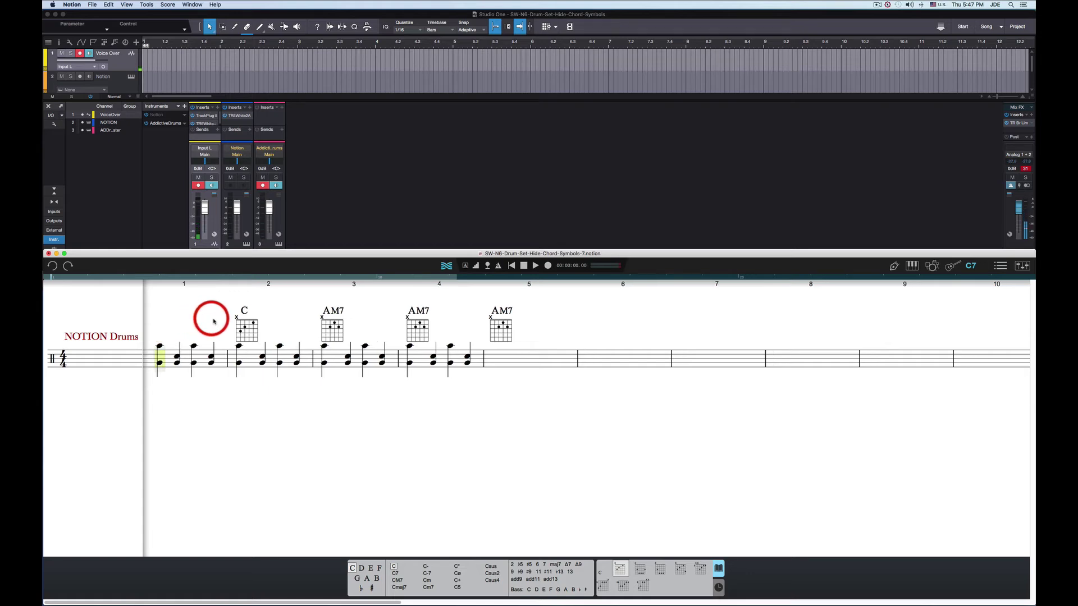
left_click(244, 326)
key("Delete")
left_click(331, 328)
key("Delete")
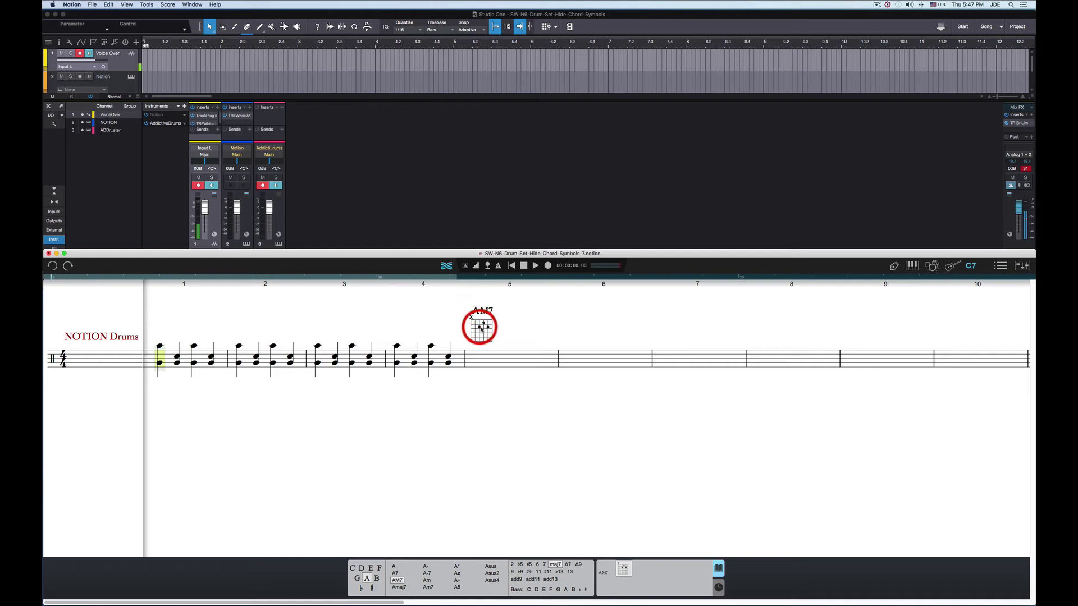
key("Delete")
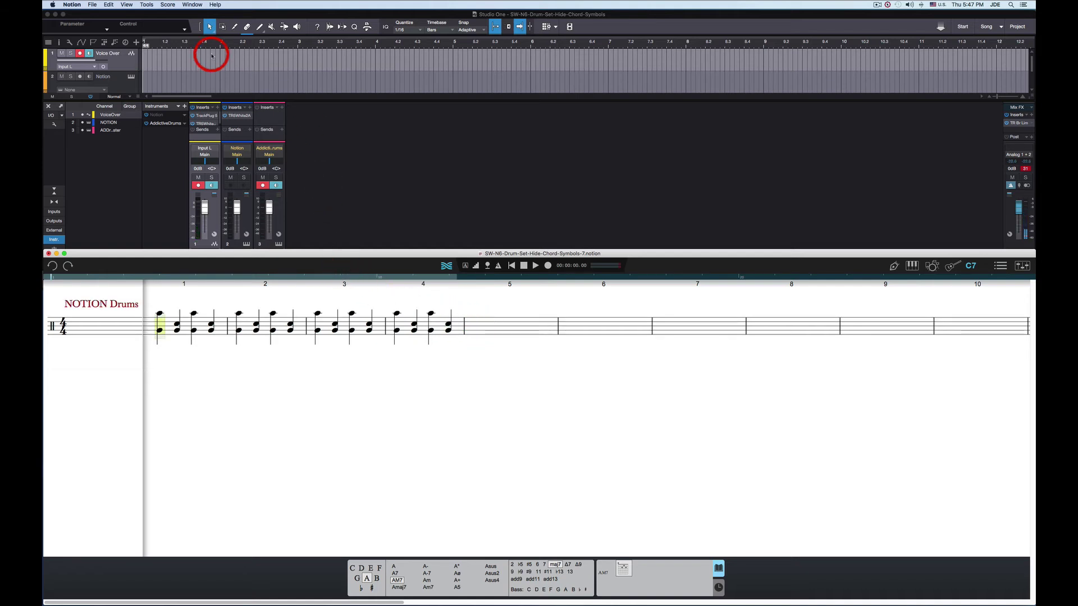
Display the full score to check all staves for chord diagrams.
left_click(168, 5)
mouse_move(191, 67)
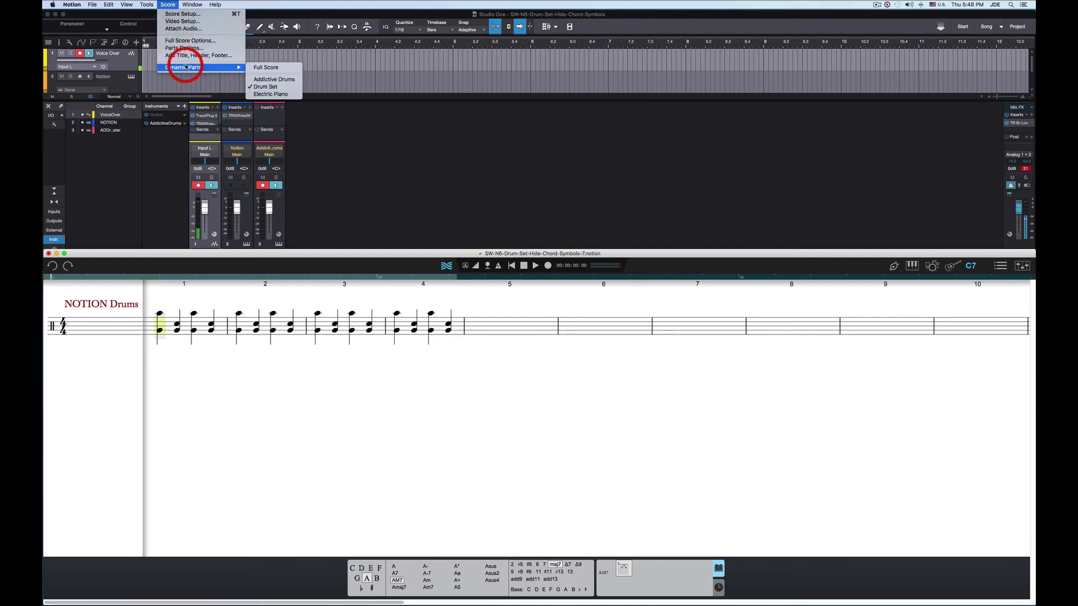
left_click(260, 68)
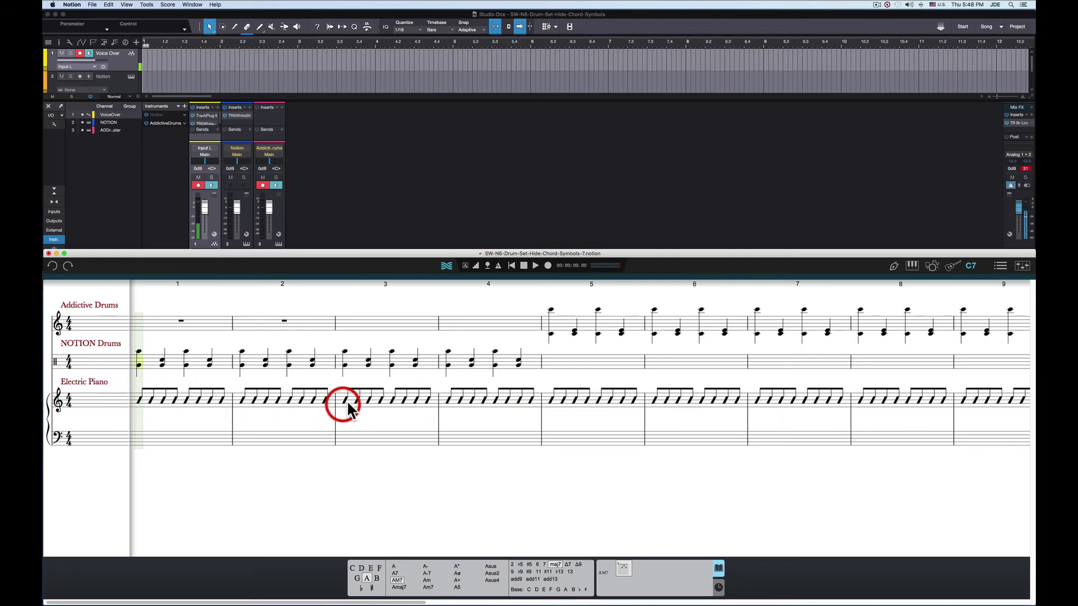
Put the focus on measure 1 of the Addictive Drums staff and switch to the Addictive Drums dynamic part.
left_click(143, 327)
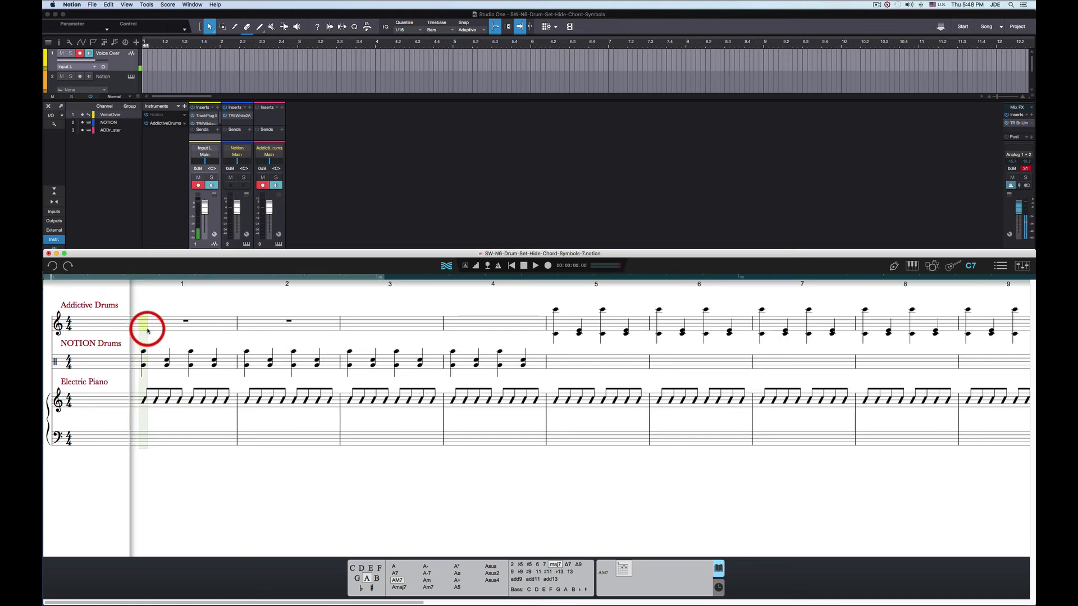
left_click(167, 7)
mouse_move(184, 67)
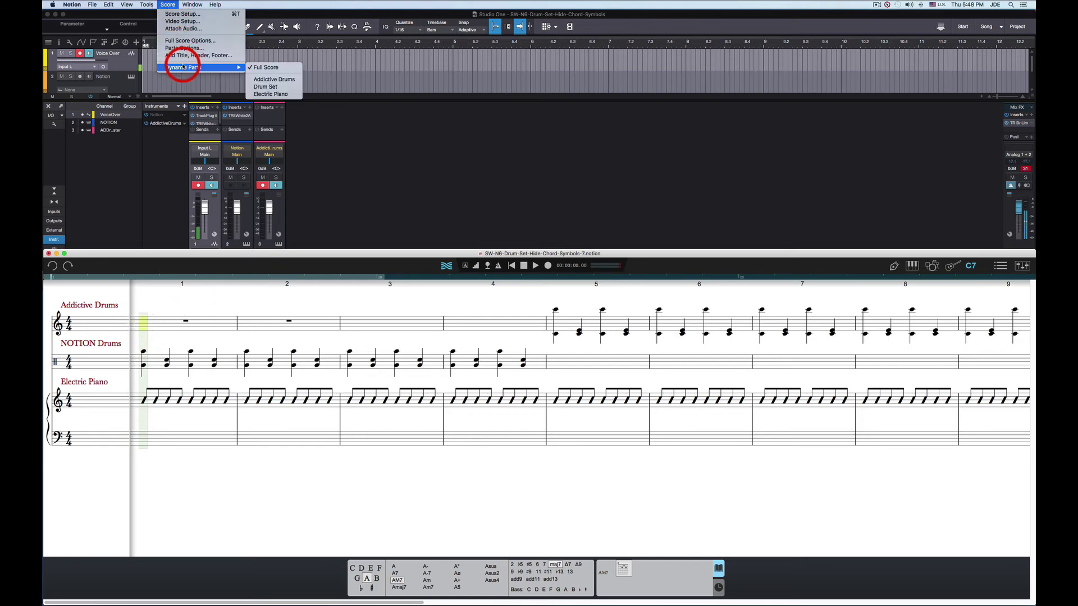
left_click(265, 80)
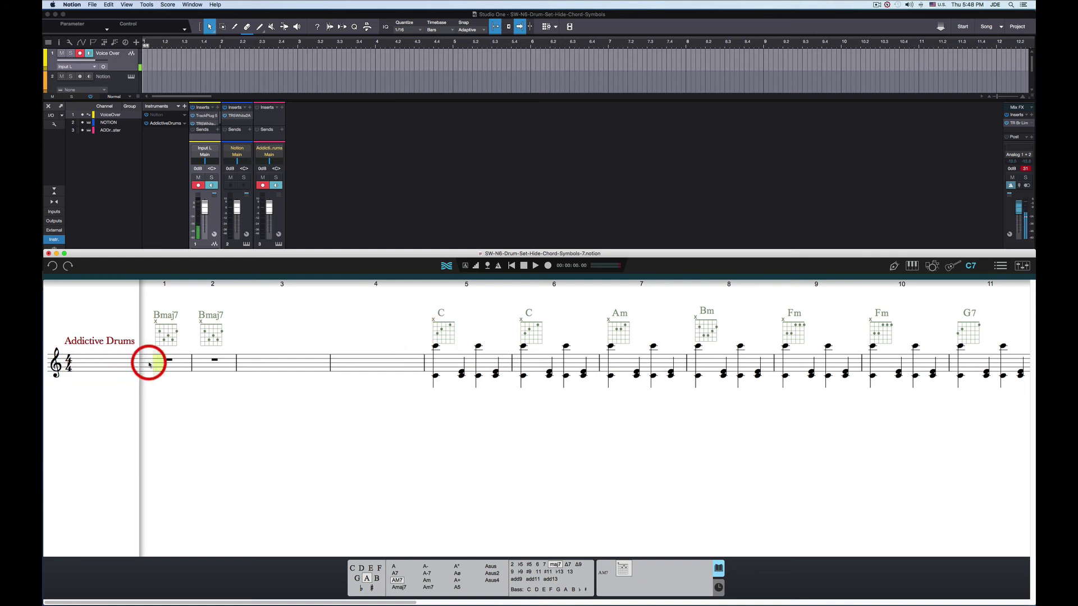
Select the whole Addictive Drums part, limit the selection to its chord symbols, and unhide them.
left_click(109, 5)
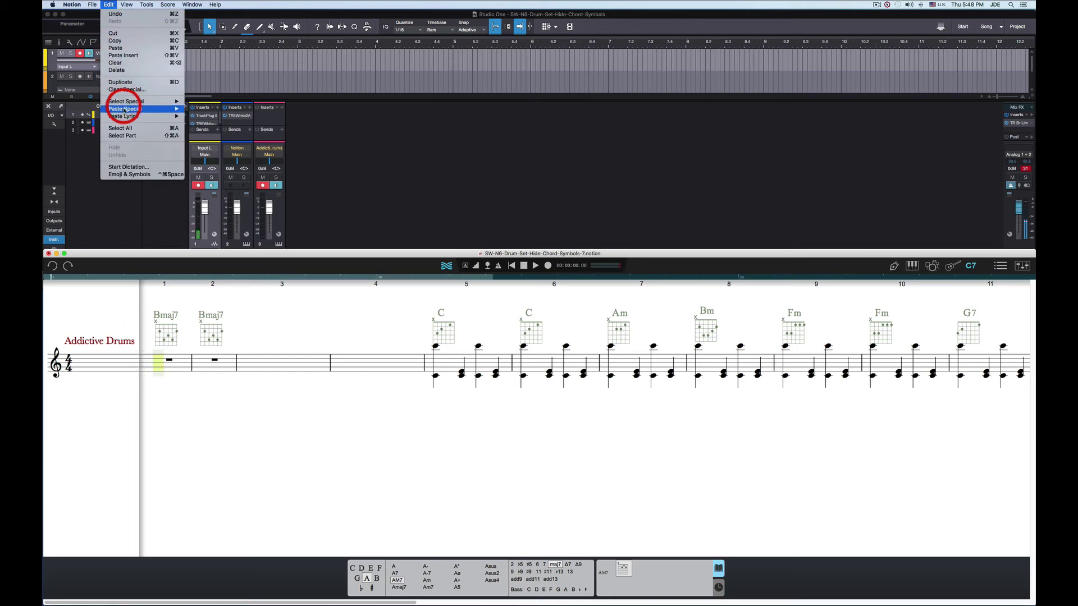
left_click(129, 137)
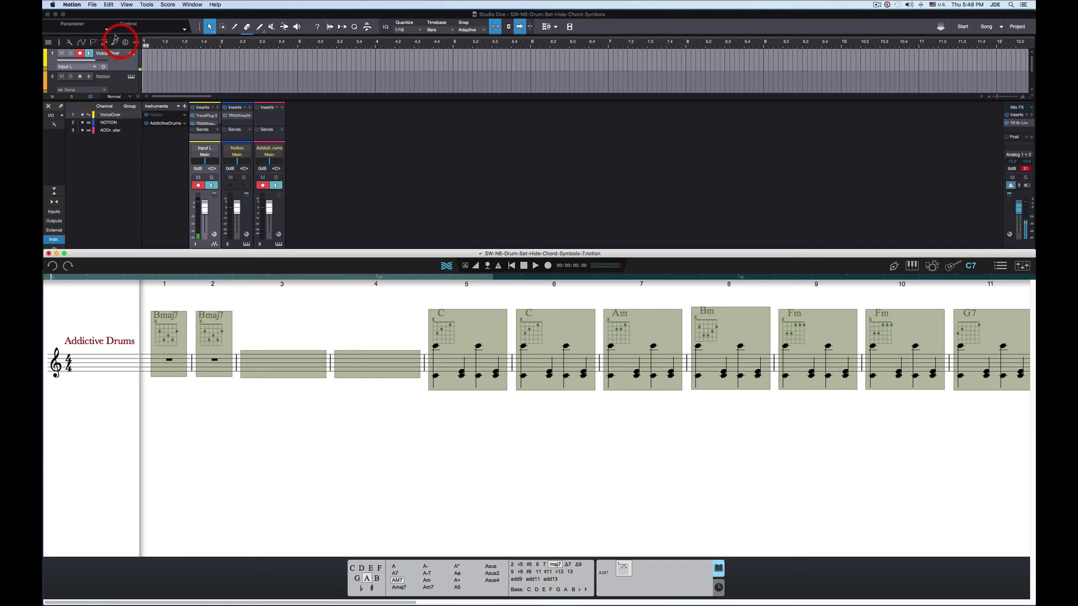
left_click(109, 5)
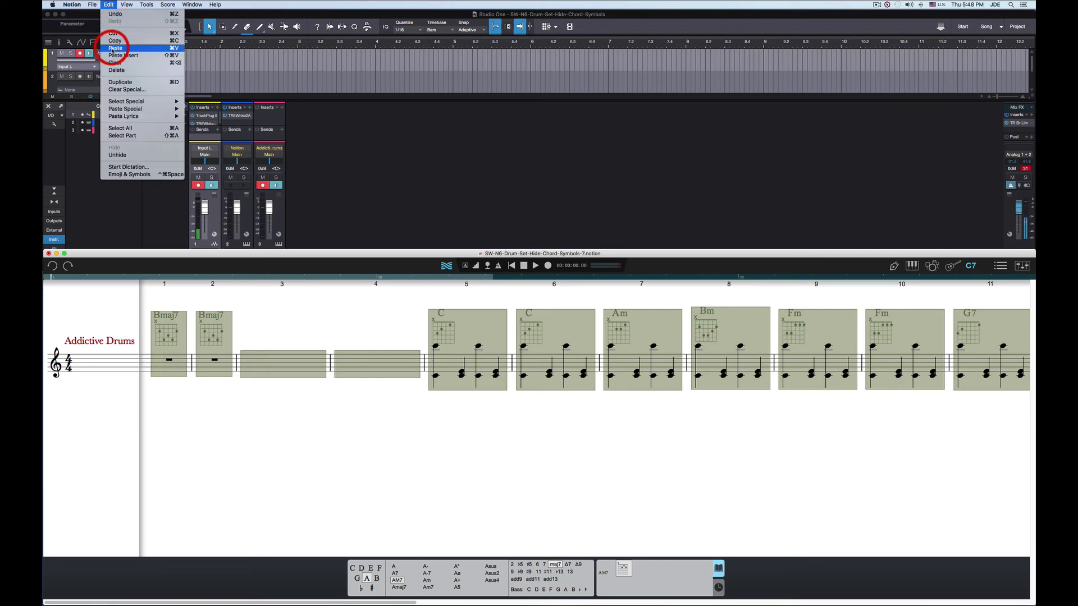
mouse_move(120, 101)
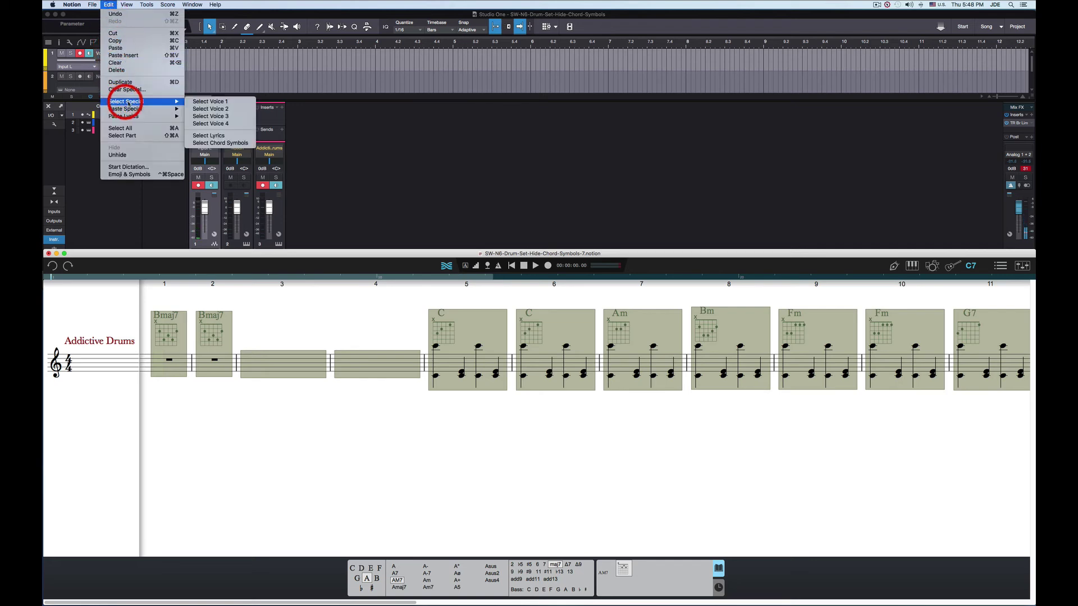
left_click(207, 143)
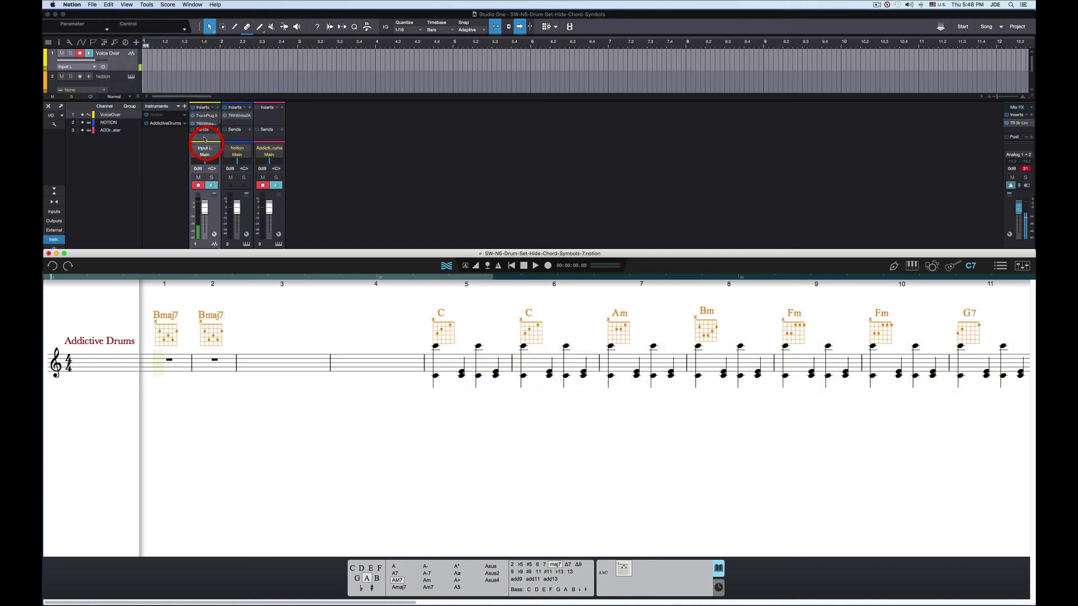
left_click(109, 5)
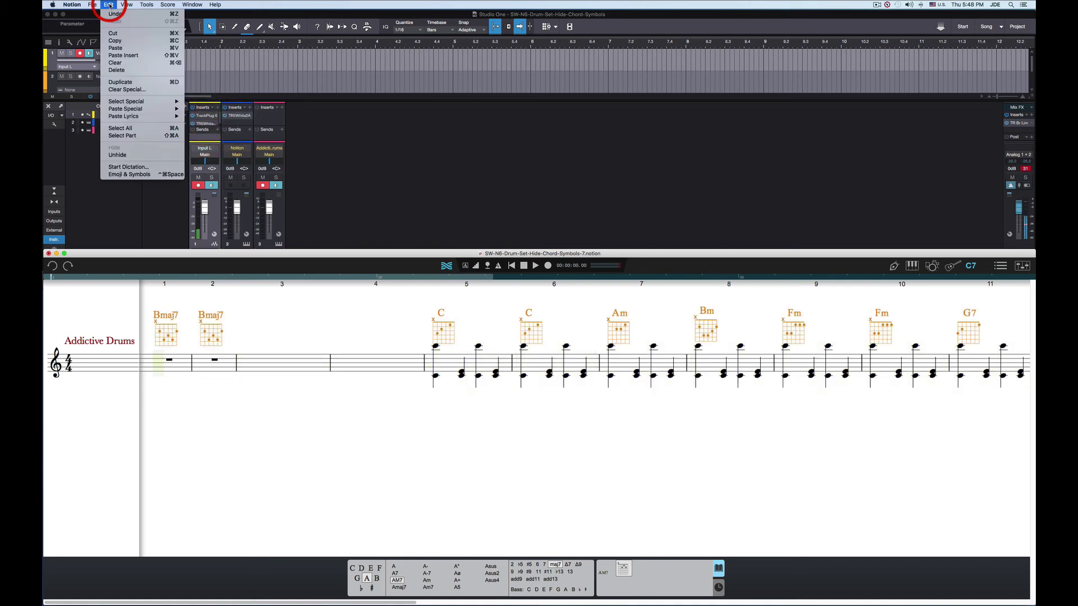
left_click(123, 155)
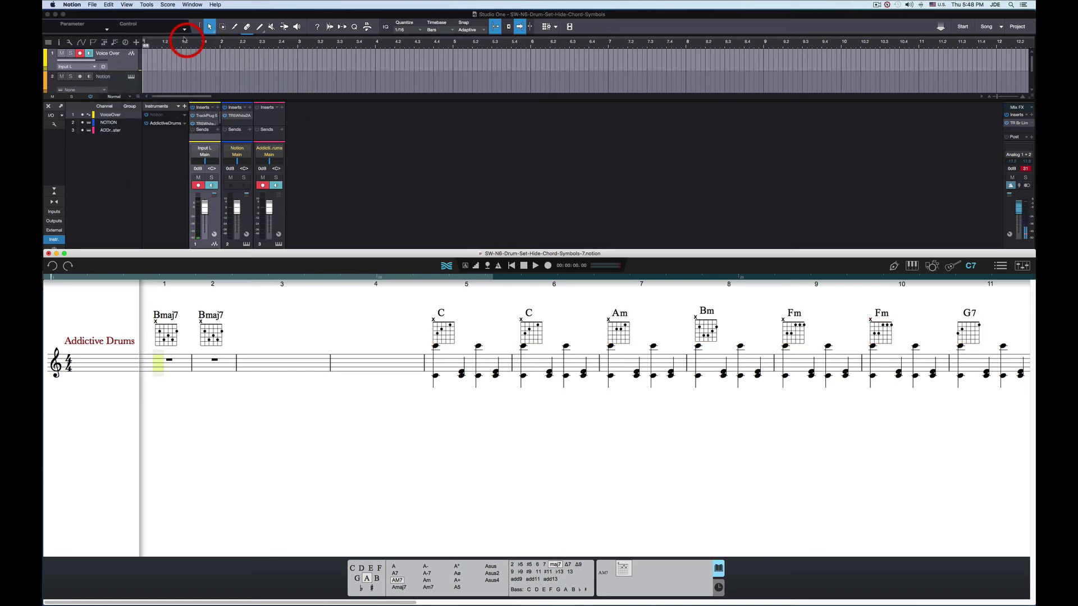
Return to the full score view and put the focus on measure 1 of the Electric Piano staff.
left_click(168, 5)
mouse_move(184, 66)
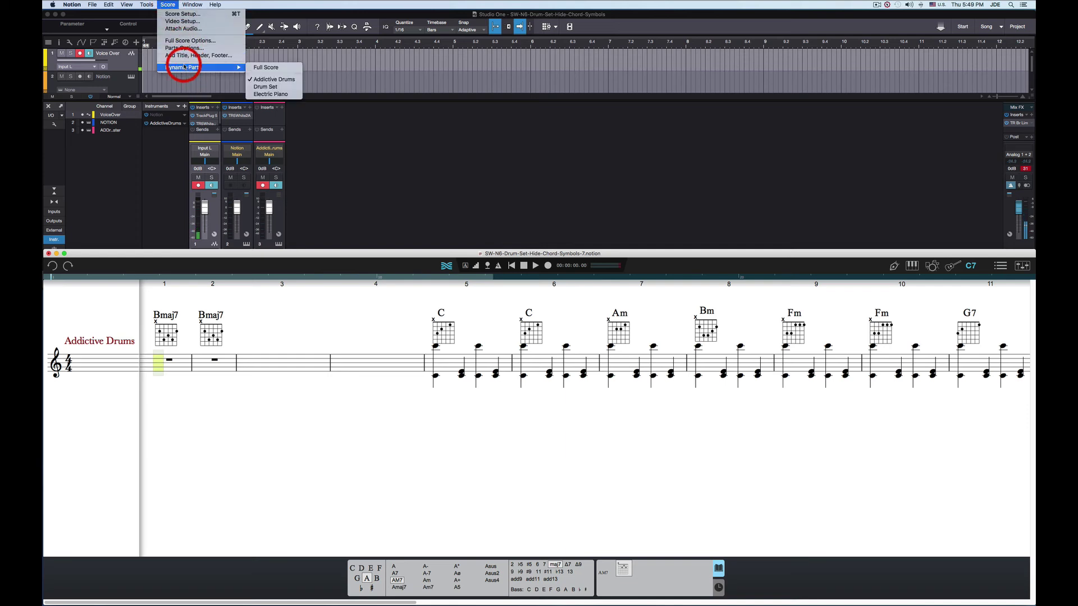
left_click(277, 69)
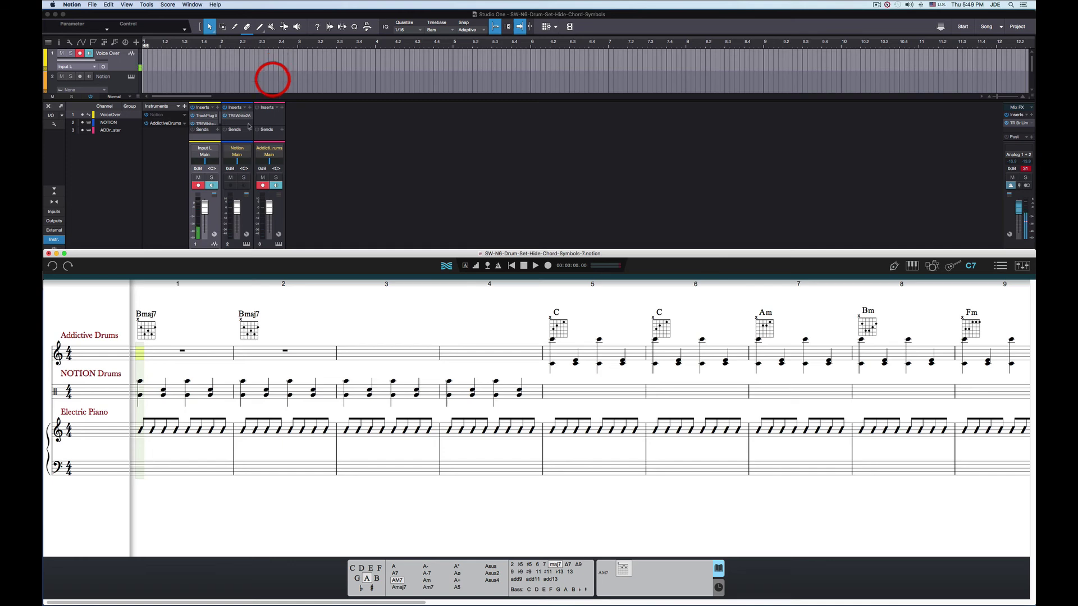
left_click(139, 429)
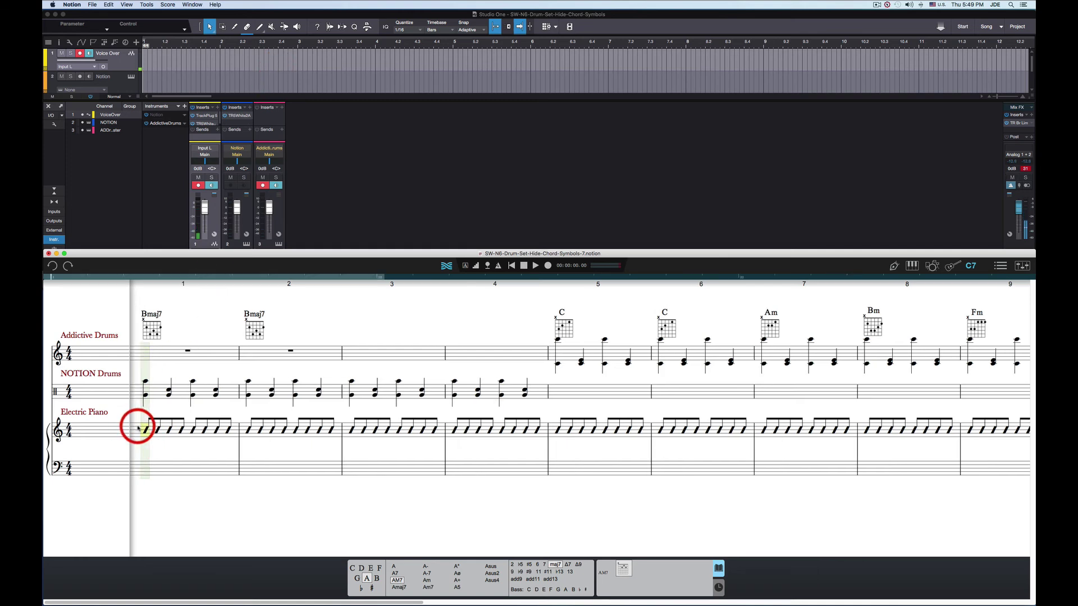
left_click(364, 136)
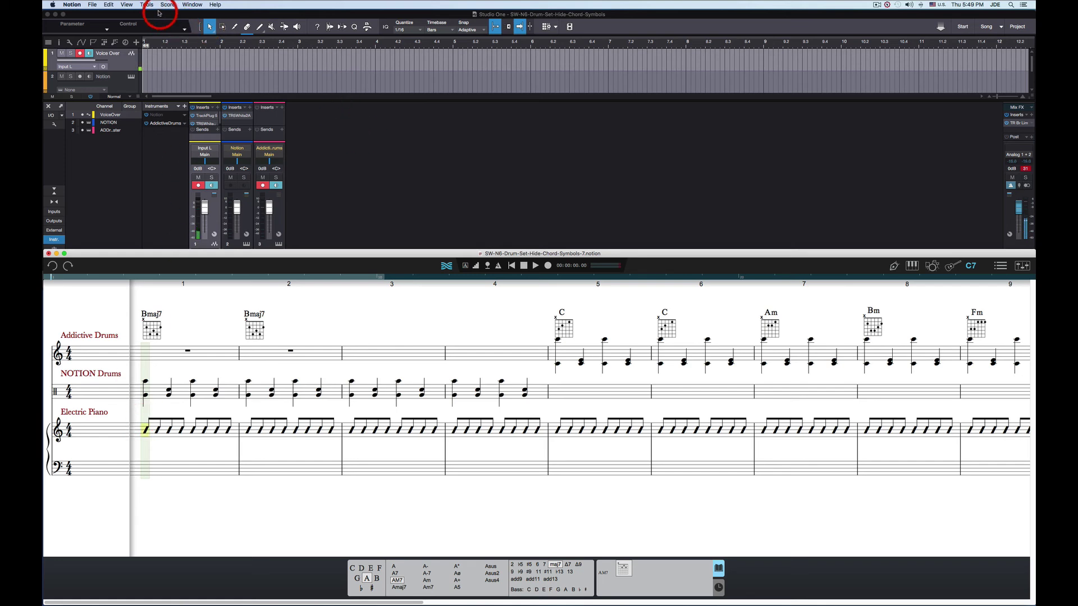
Try to select the whole Electric Piano part and limit the selection to its chord symbols.
left_click(113, 5)
left_click_drag(112, 7, 127, 135)
left_click(127, 135)
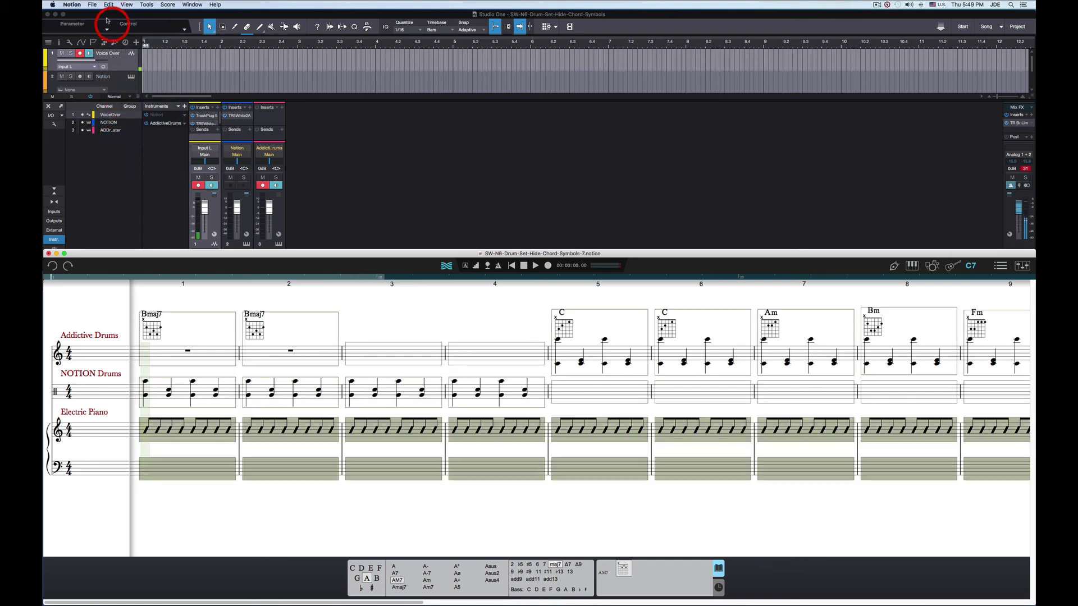
left_click_drag(109, 5, 219, 145)
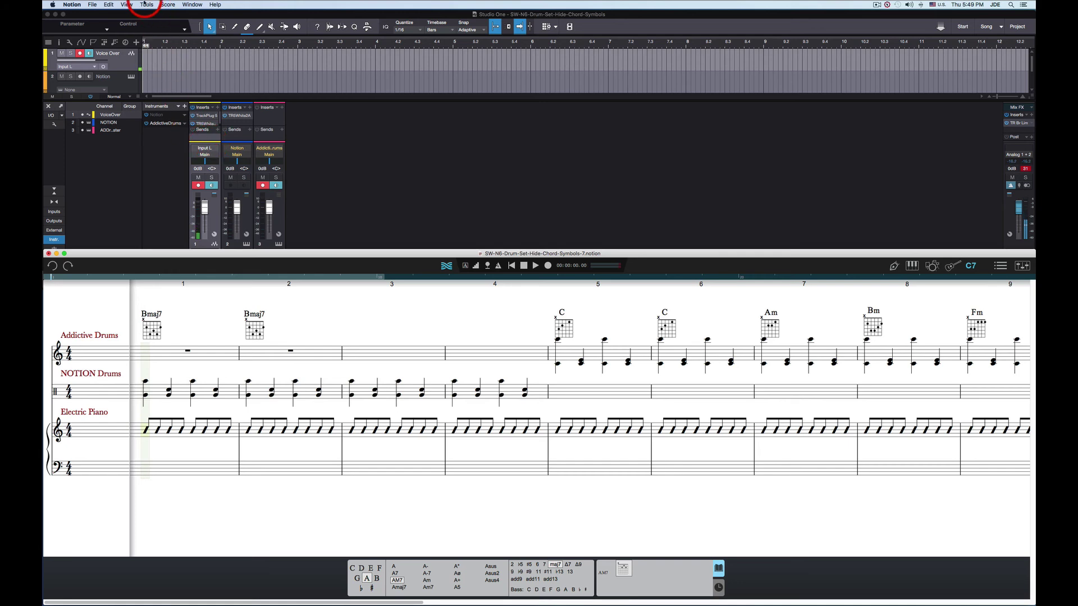
Show hidden items in the score, and unhide all chord symbols of the Electric Piano part by selecting only that part's chord symbols.
left_click(127, 5)
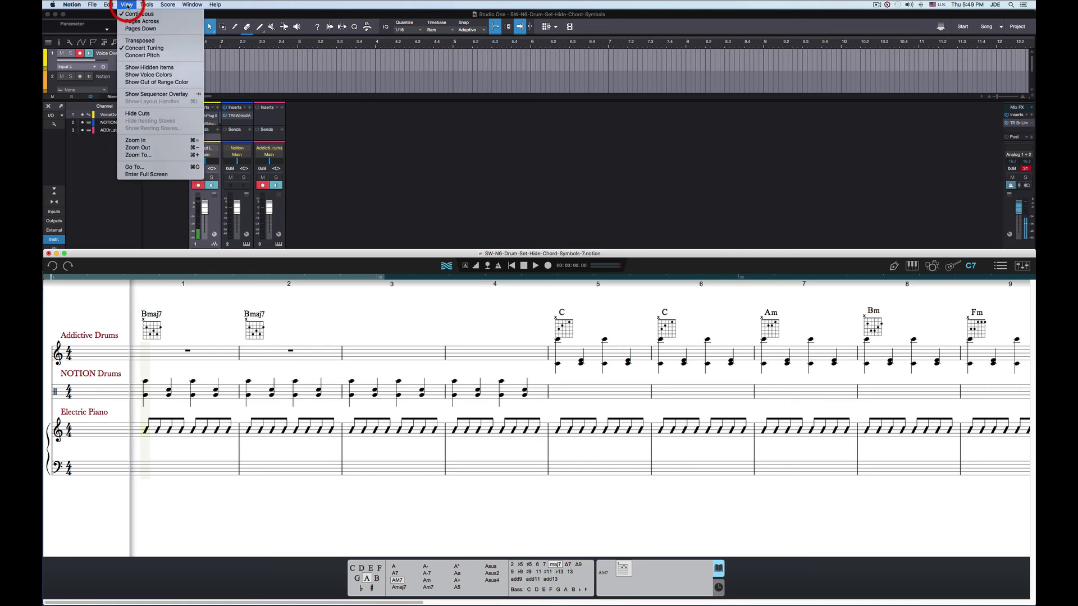
left_click(121, 68)
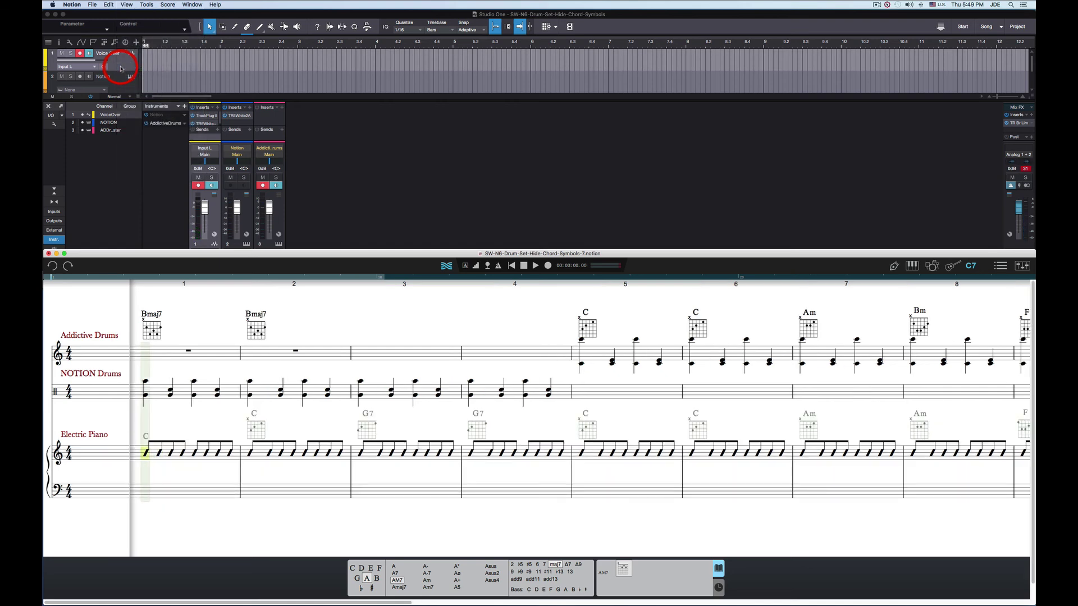
left_click(108, 5)
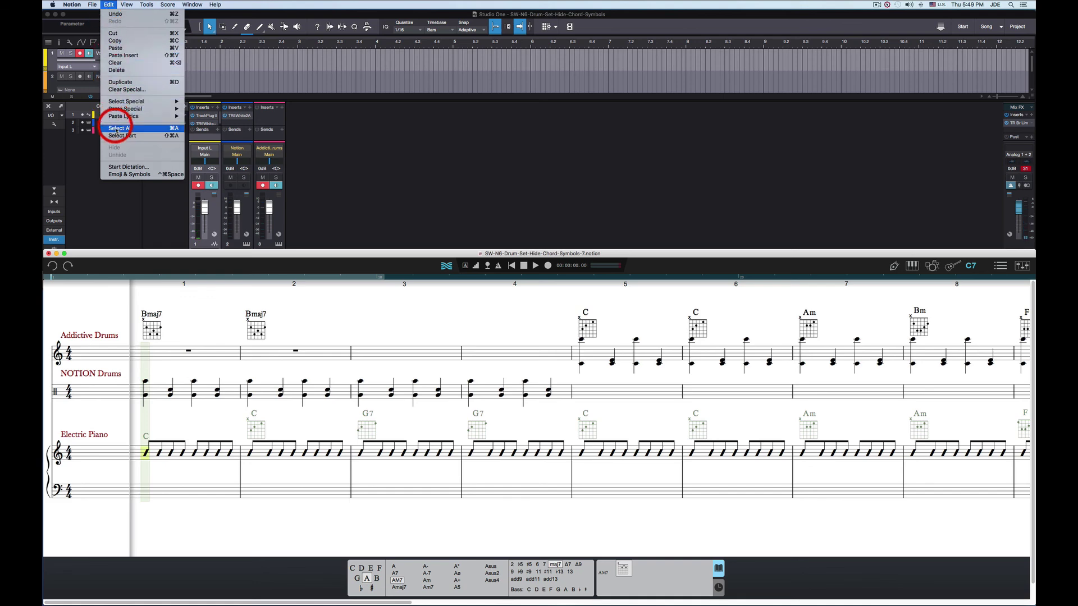
left_click(118, 136)
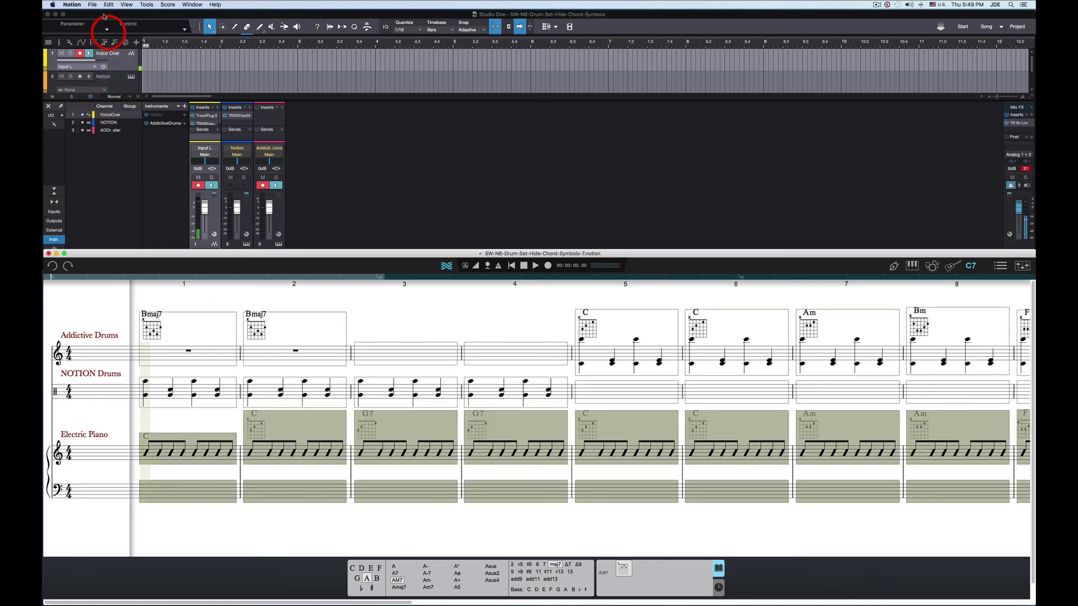
left_click(108, 6)
mouse_move(115, 108)
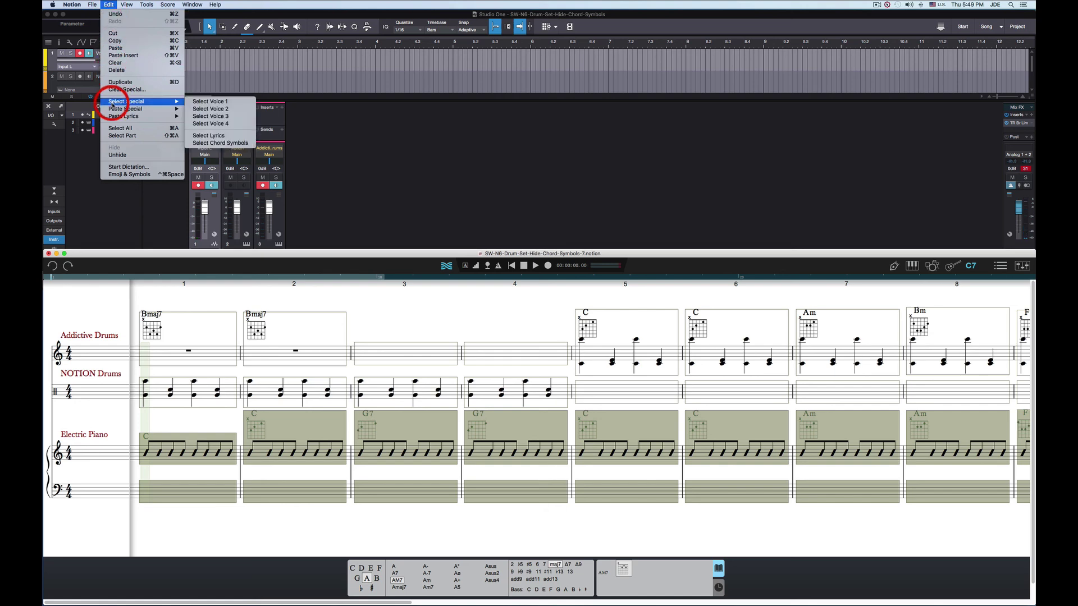
left_click(214, 143)
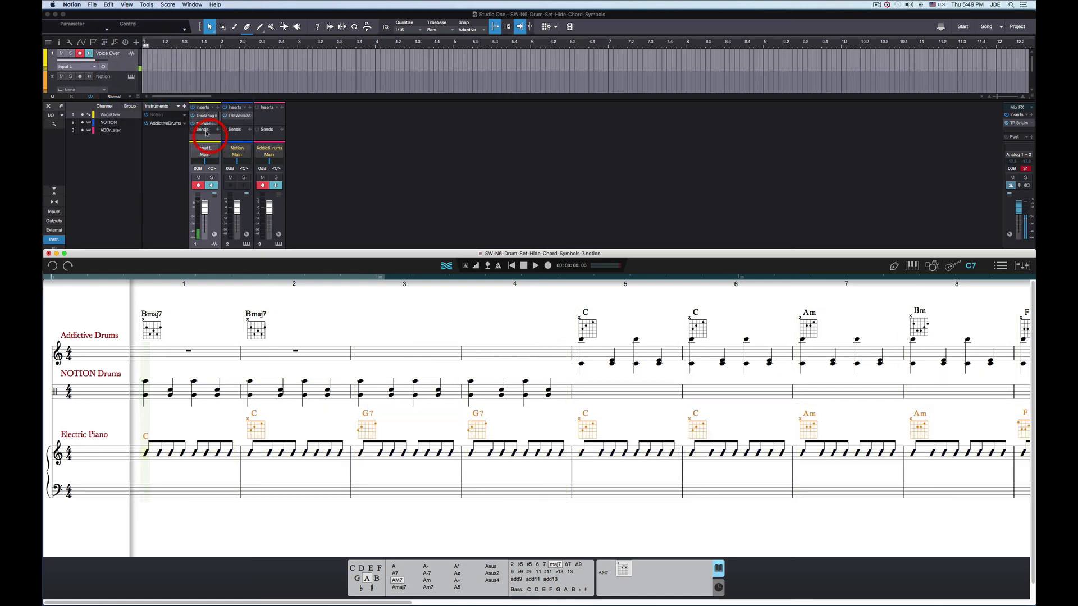
left_click(114, 4)
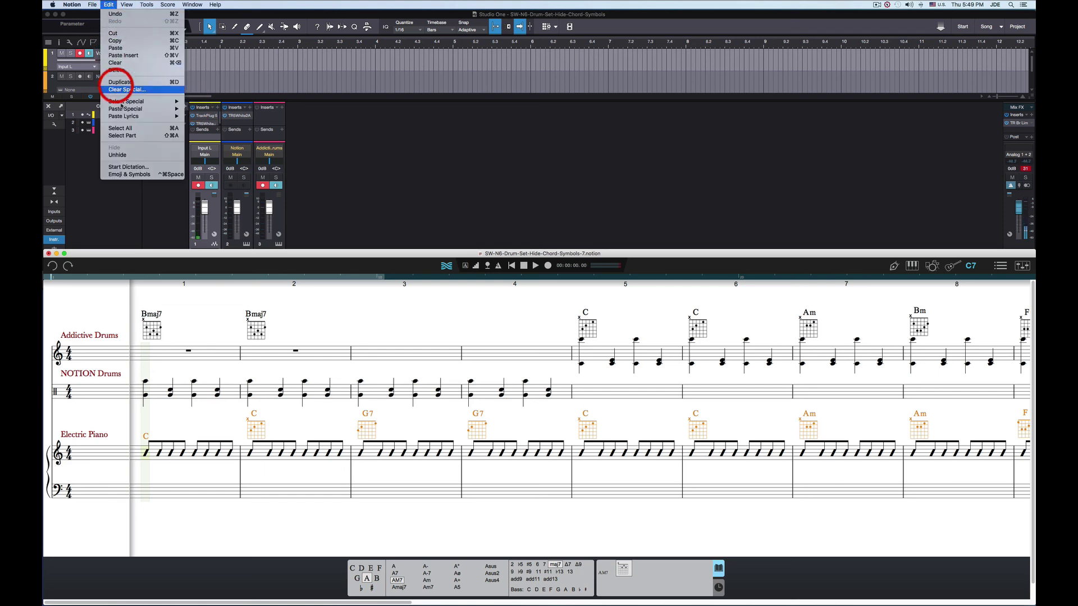
left_click(131, 155)
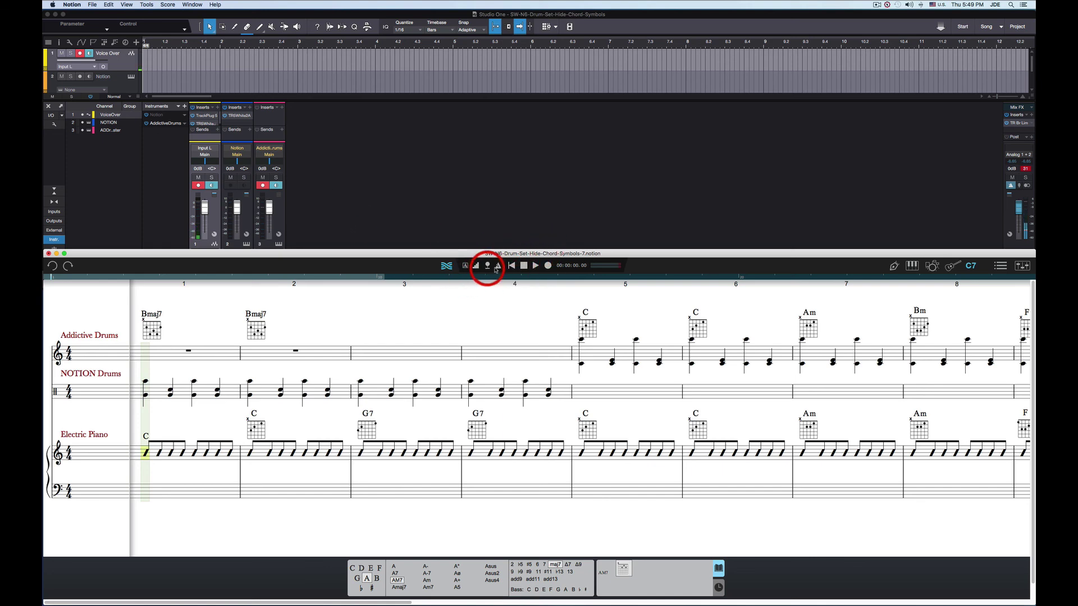
Play the full score from the beginning to check all staves, and stop playback after the chord passages.
left_click(534, 267)
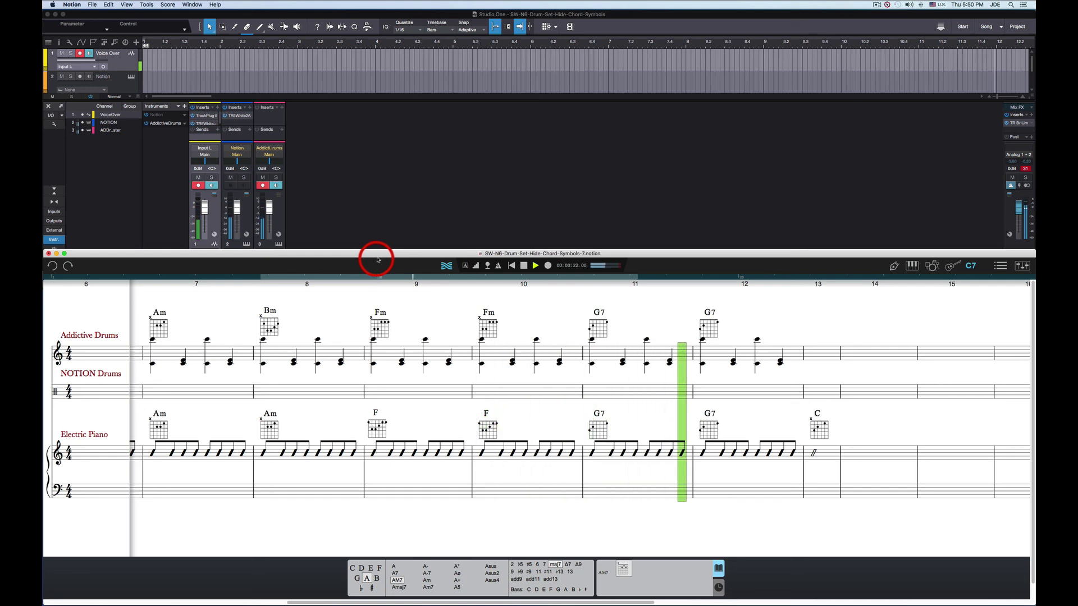
left_click(523, 267)
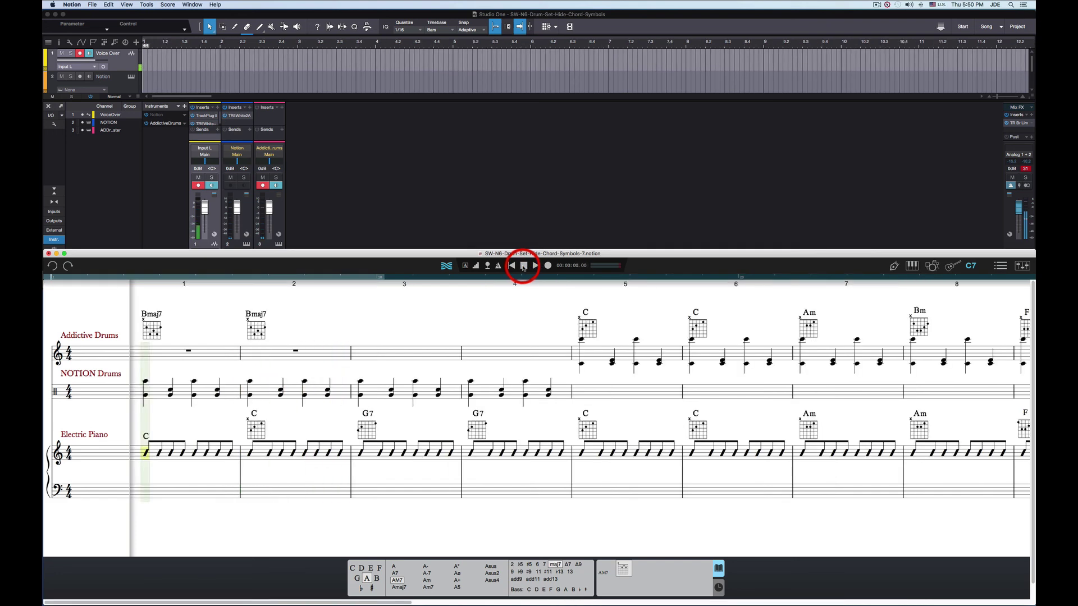